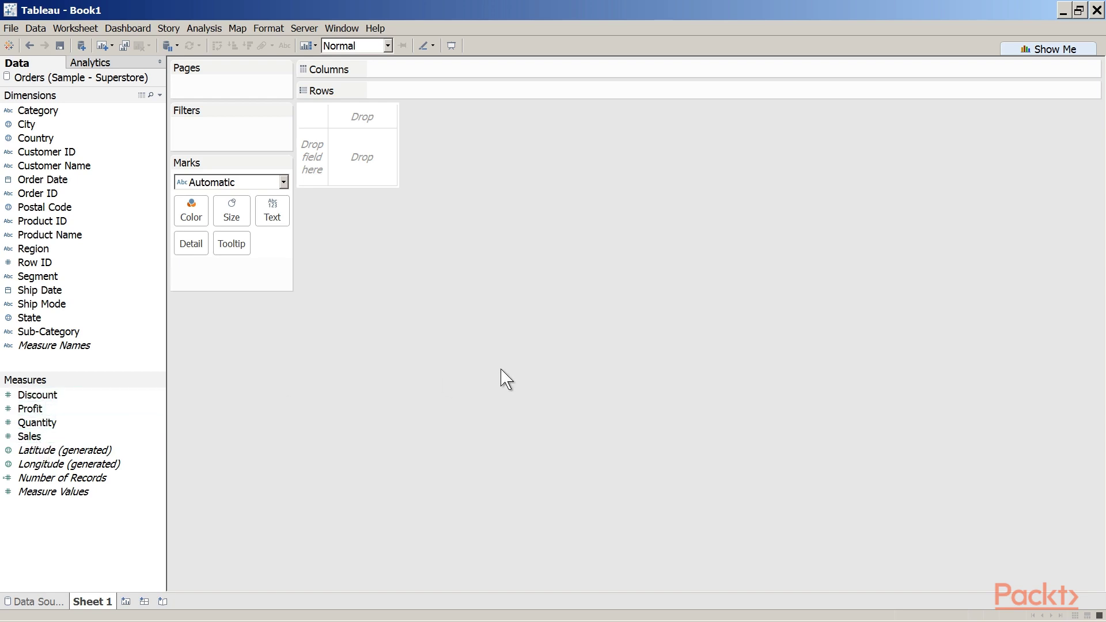
Step: Examine the data type options available for the Customer Name dimension
click(161, 166)
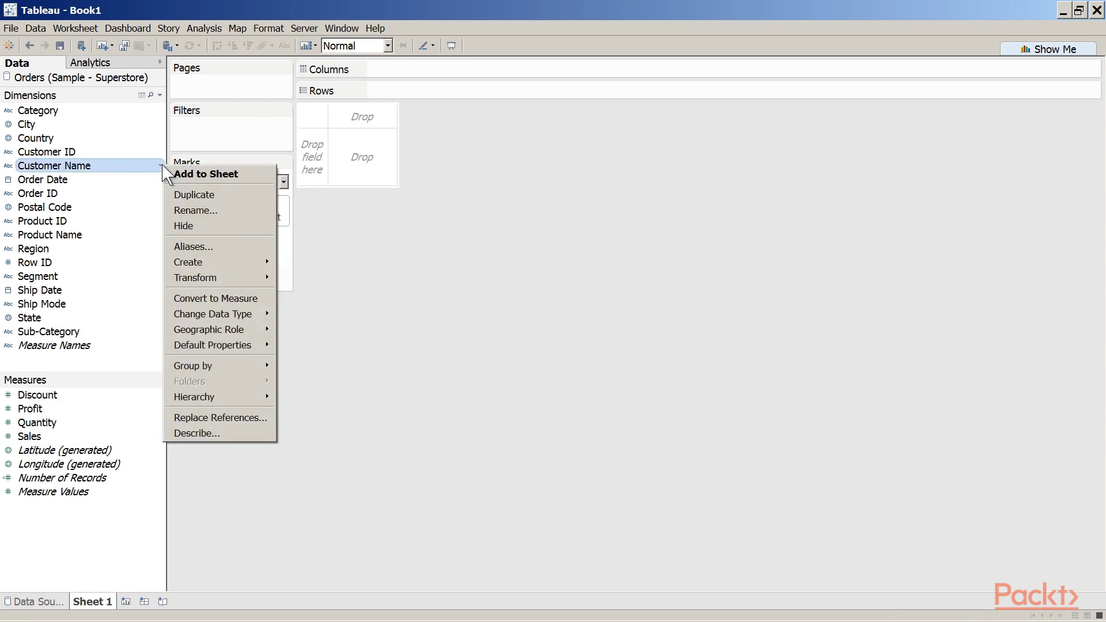
mouse_move(220, 316)
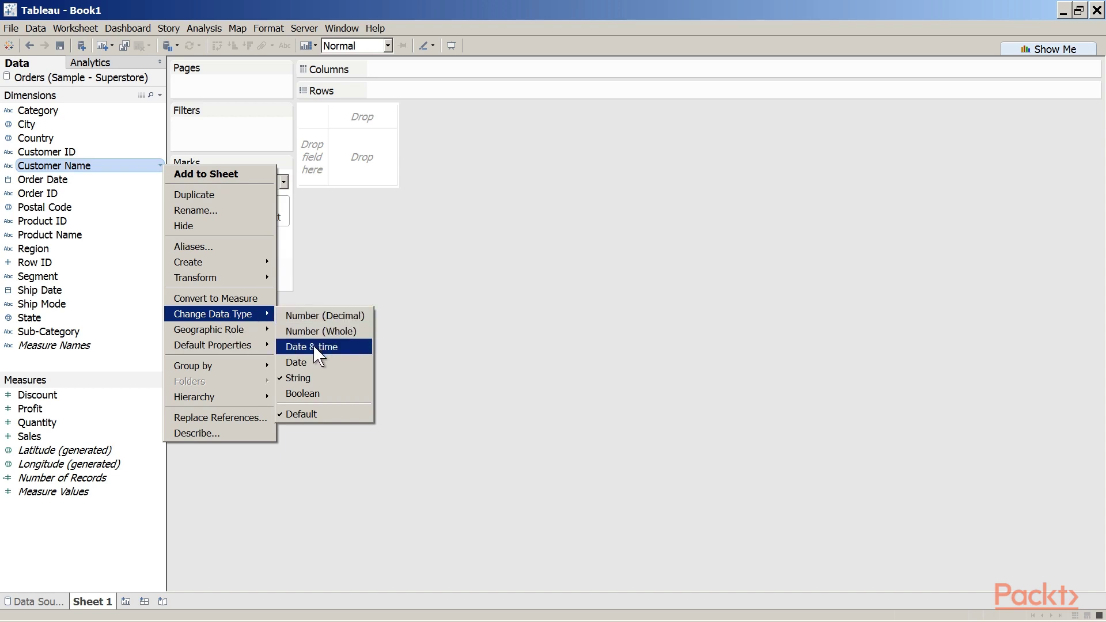
click(314, 395)
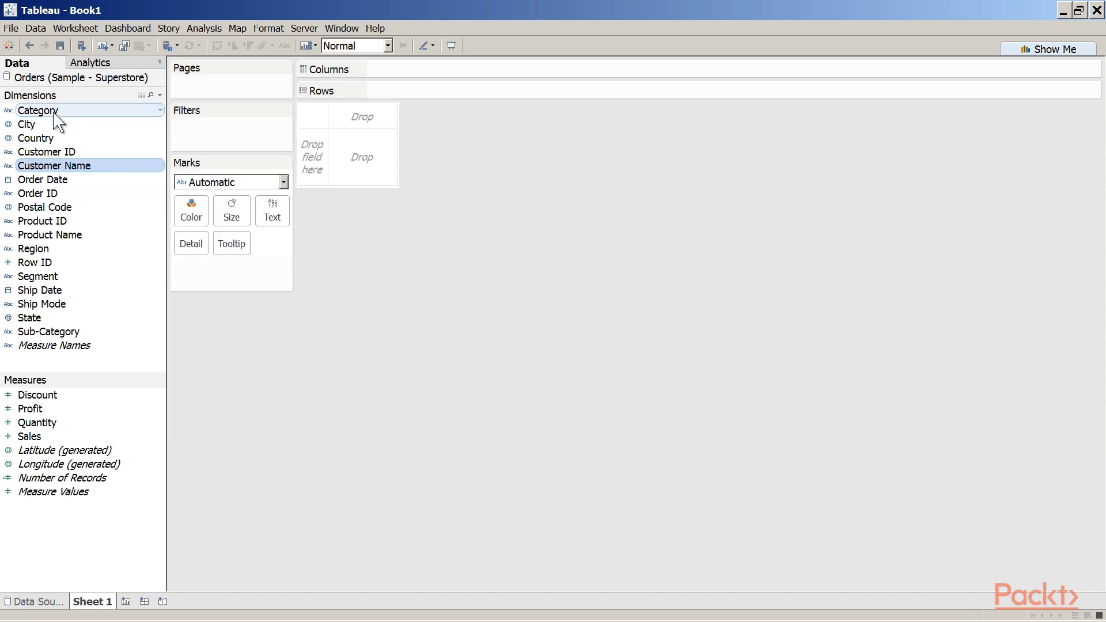
click(57, 293)
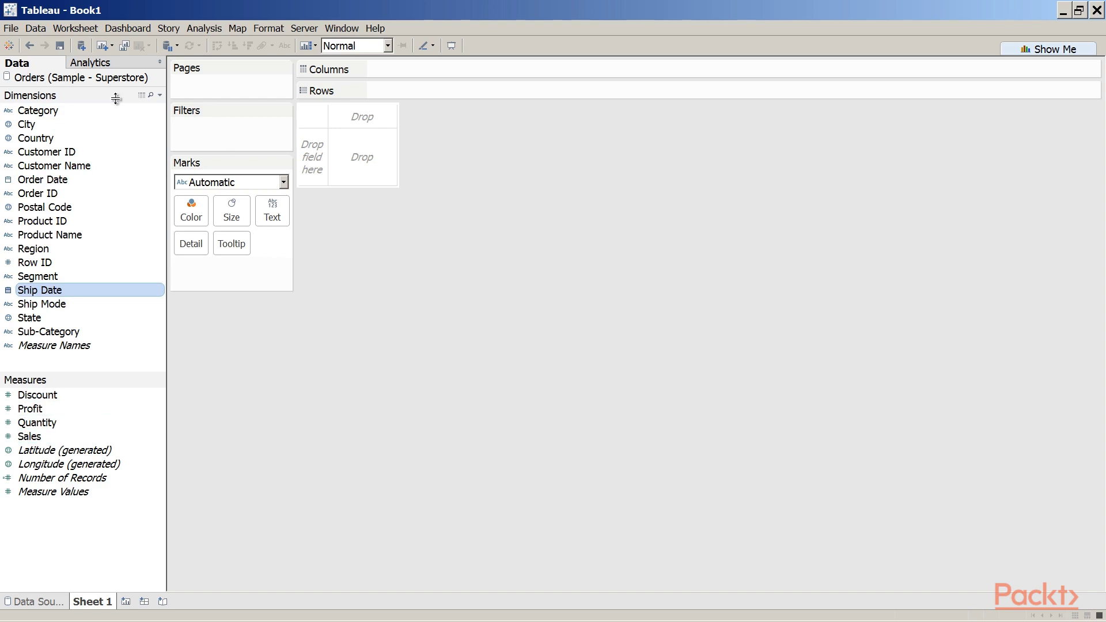
Step: Examine the conversion options offered for the Customer Name dimension and for the Profit measure
click(160, 166)
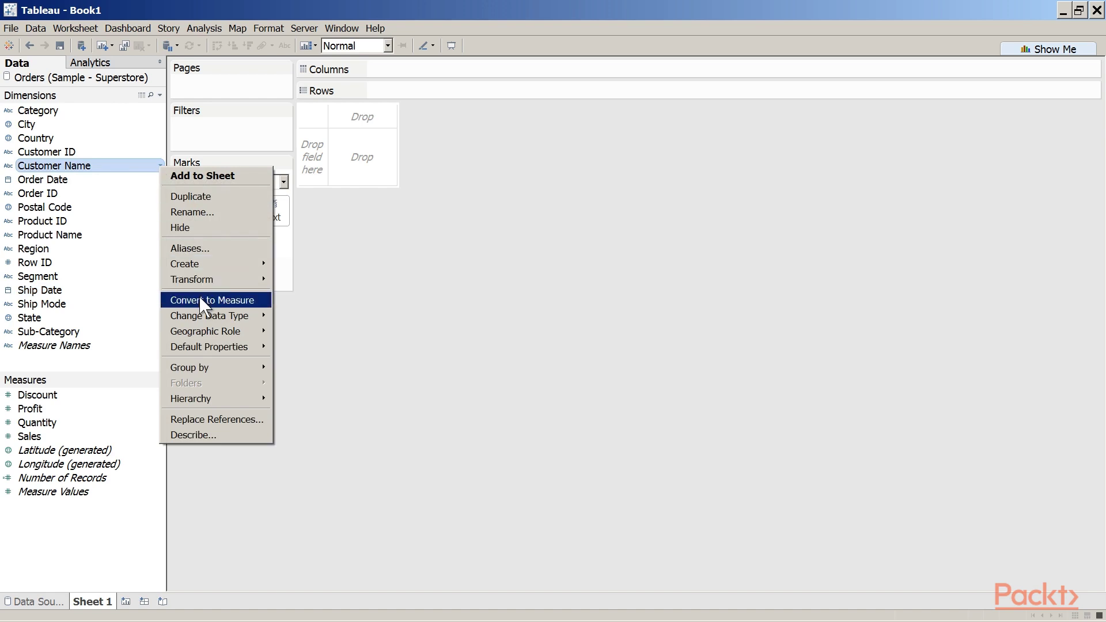
click(470, 406)
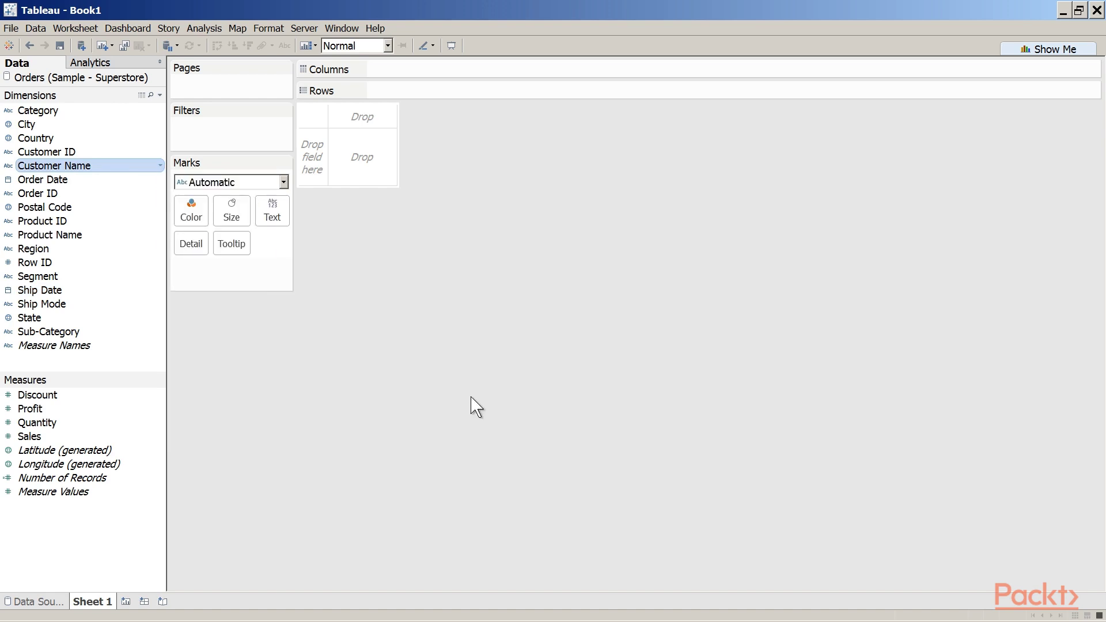
click(161, 407)
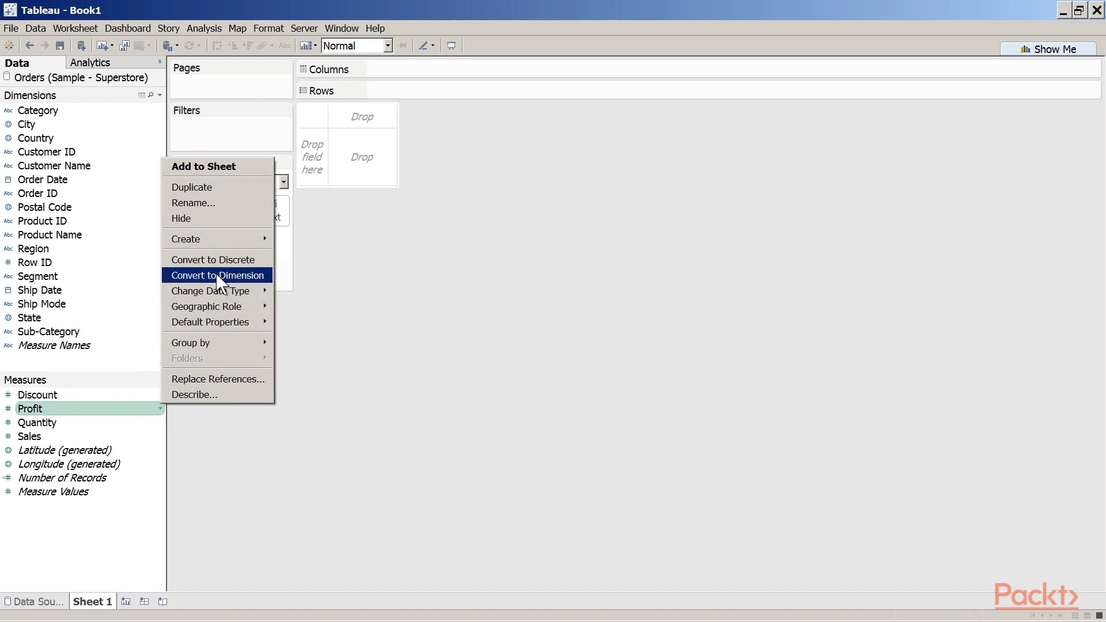
click(451, 328)
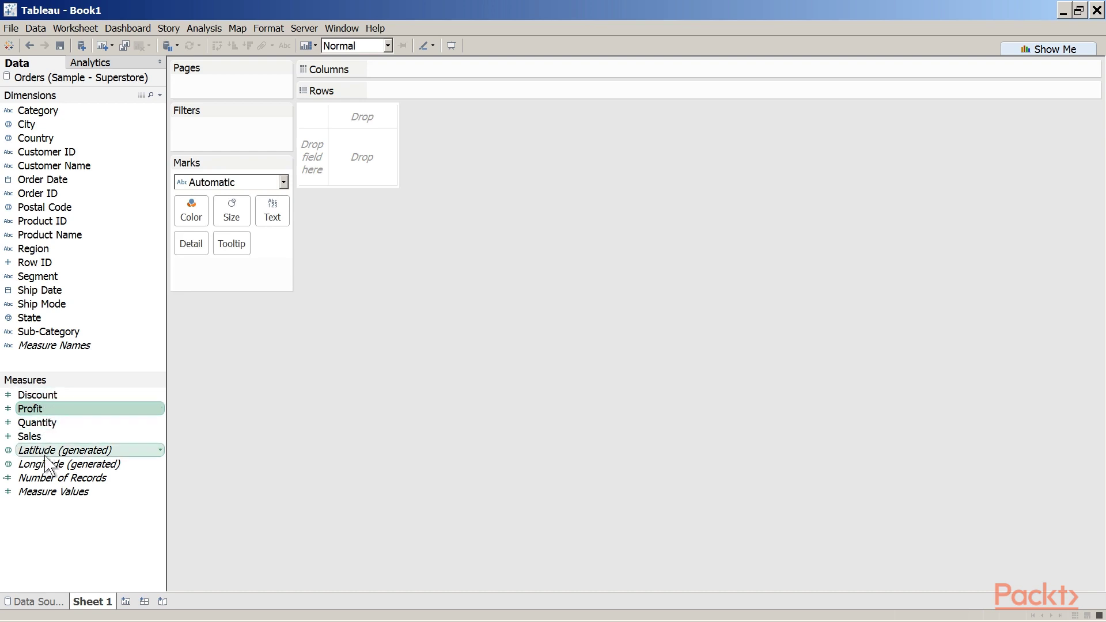
mouse_move(48, 463)
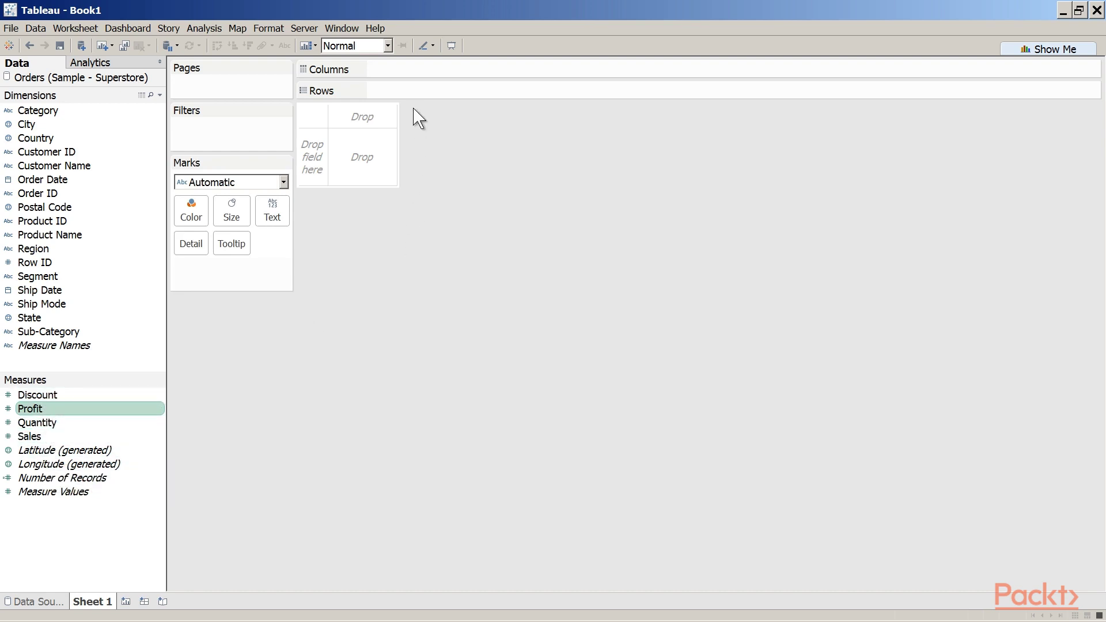
mouse_move(426, 70)
Step: Convert the Customer Name dimension to a measure and back to a dimension
click(158, 166)
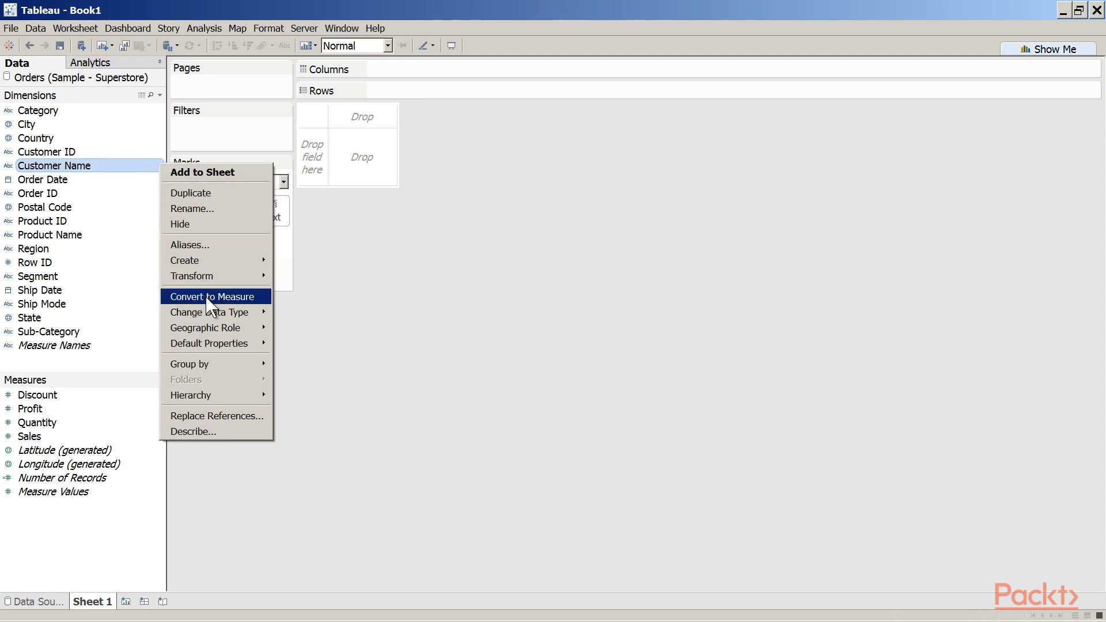
click(209, 297)
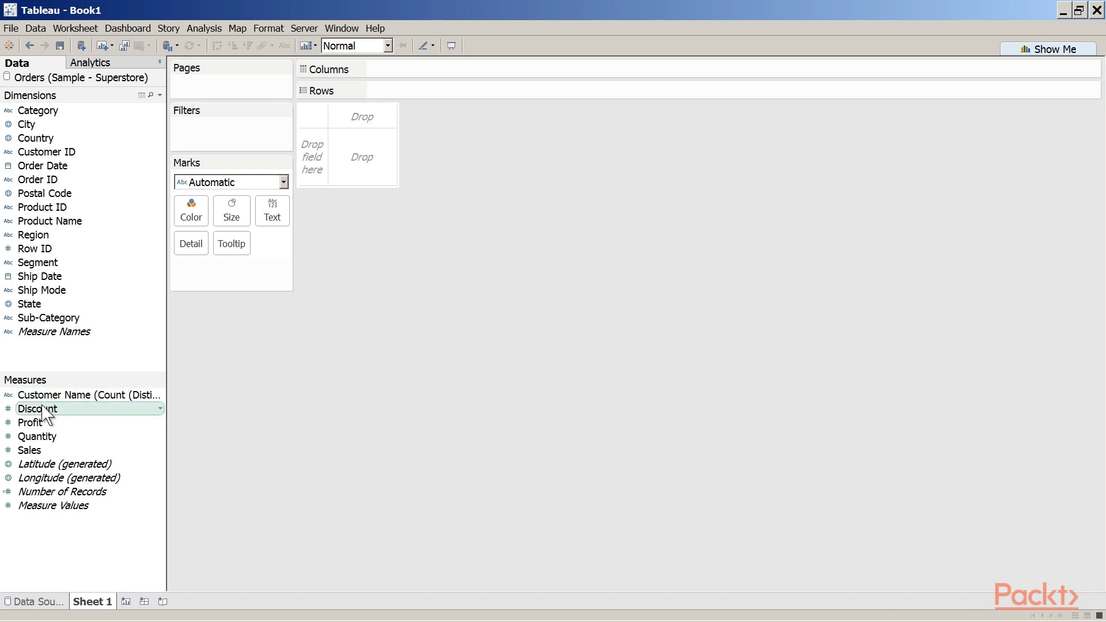
click(162, 397)
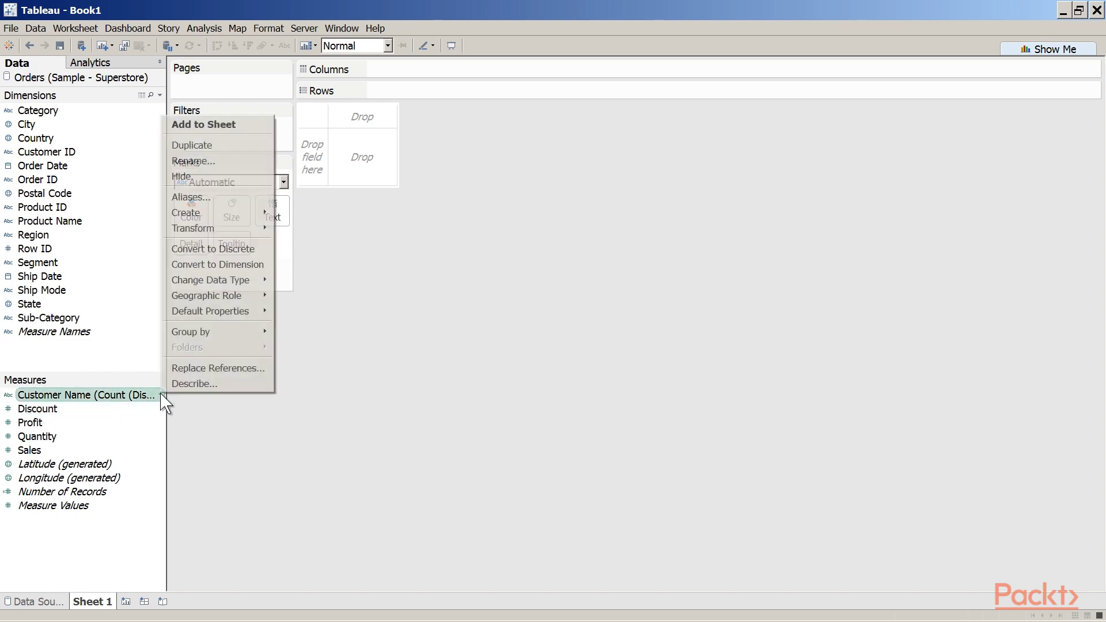
click(218, 264)
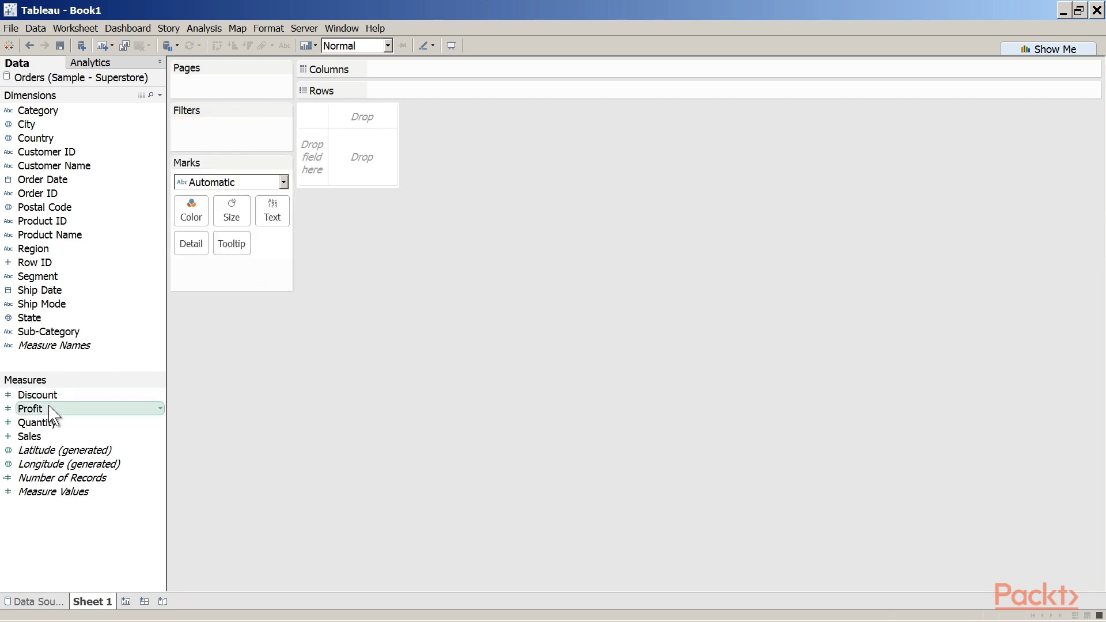
Step: Convert the Profit measure to a dimension and back to a measure
click(162, 409)
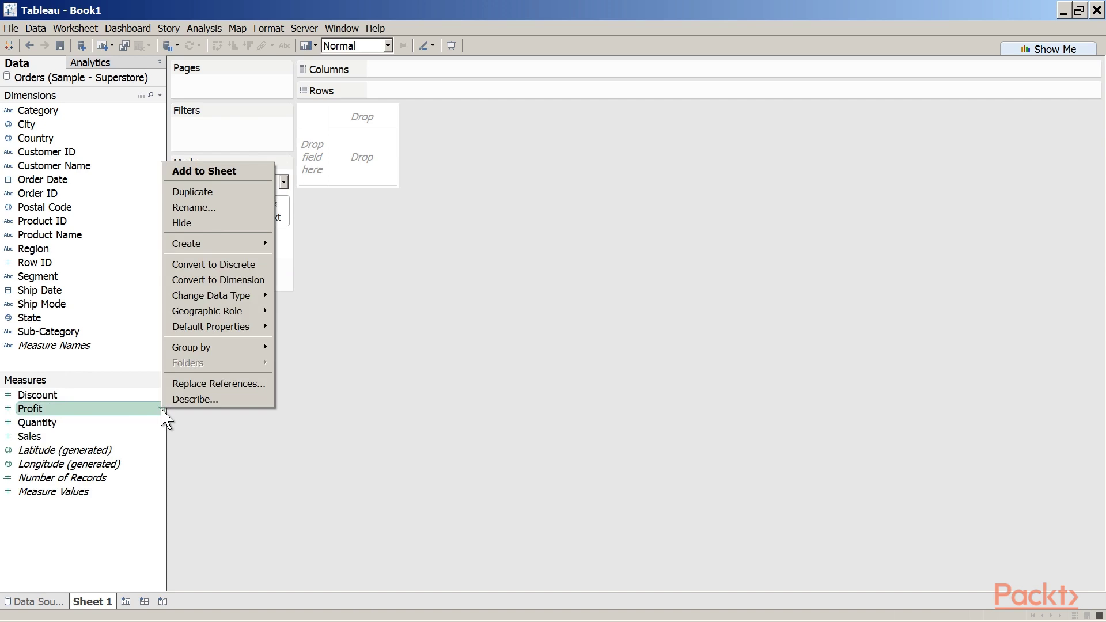
click(245, 280)
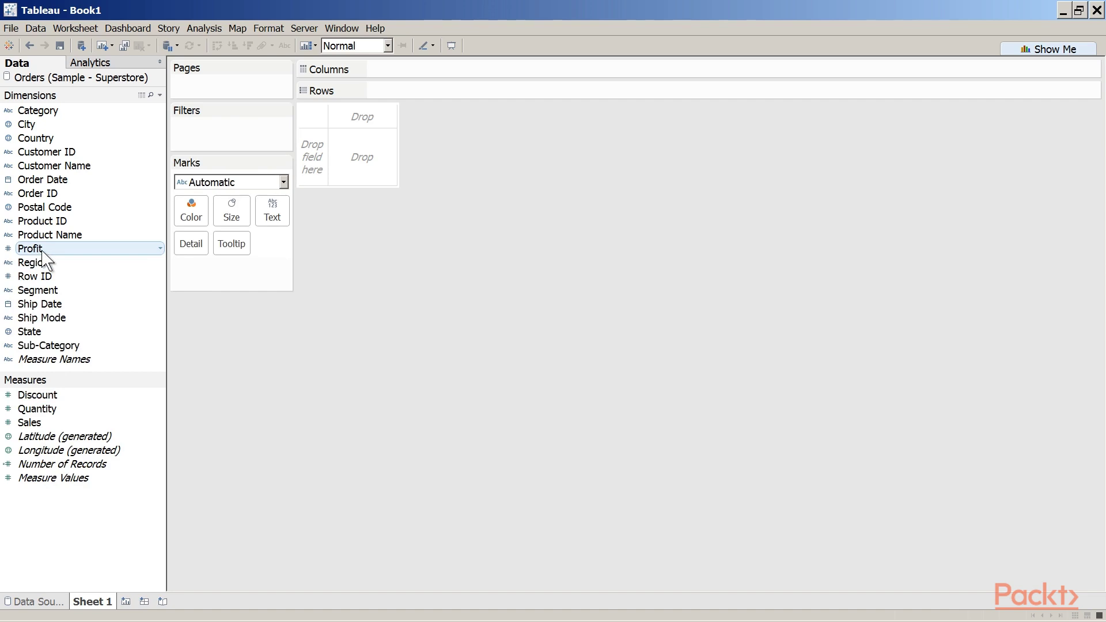
click(160, 250)
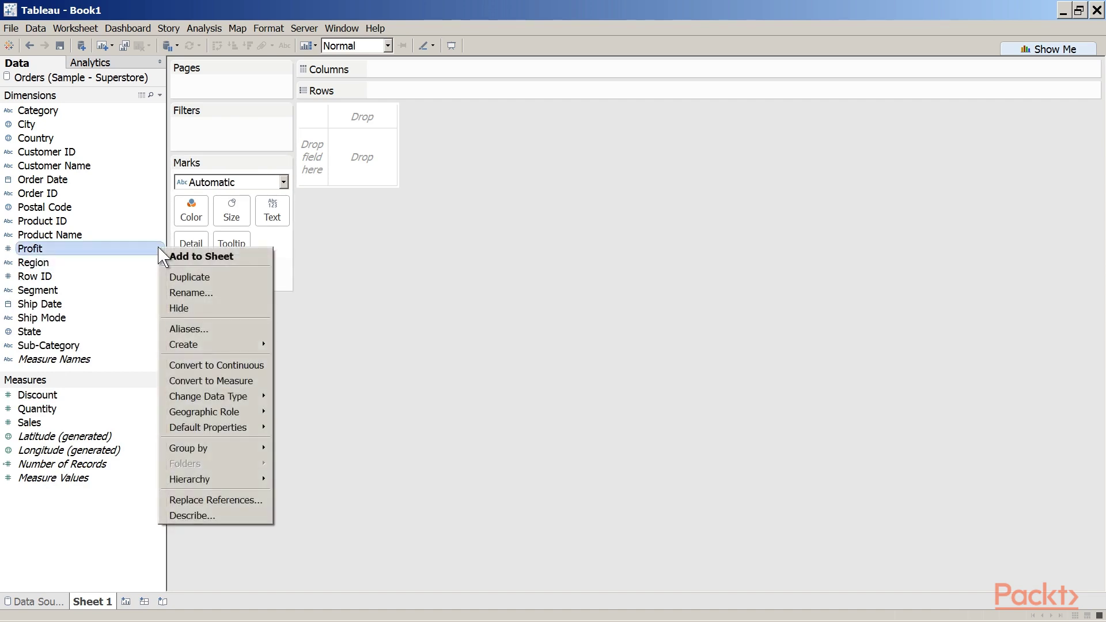
click(198, 383)
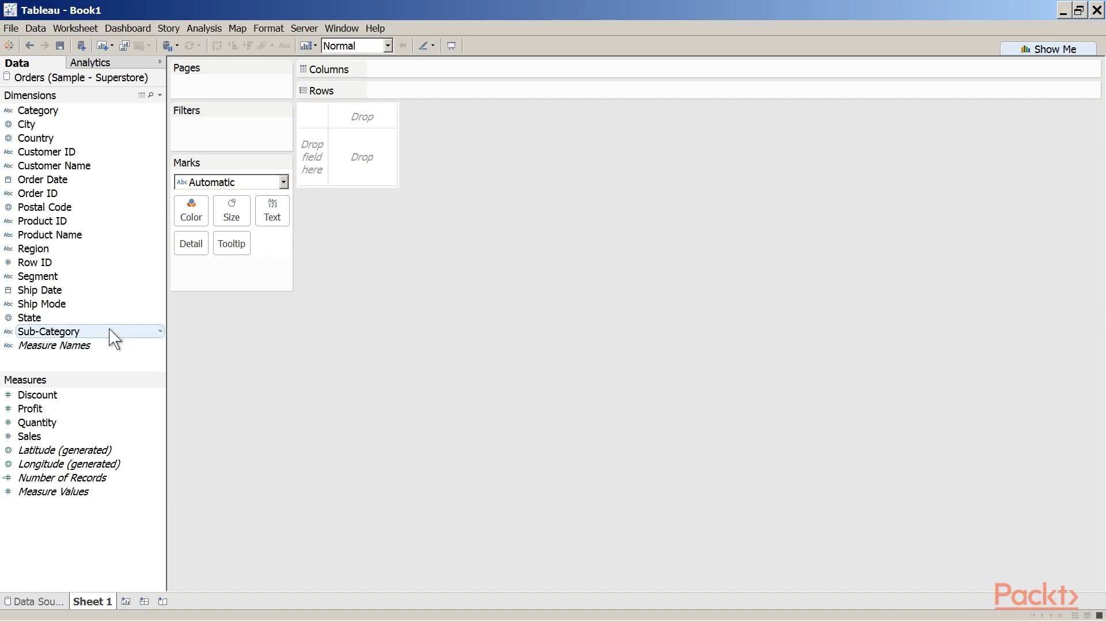
Step: Build a bar chart with Sub-Category on Rows and Sales on Columns, sorted by Sales in descending order
mouse_move(60, 332)
mouse_down()
mouse_move(373, 245)
mouse_move(430, 155)
mouse_move(416, 90)
mouse_up()
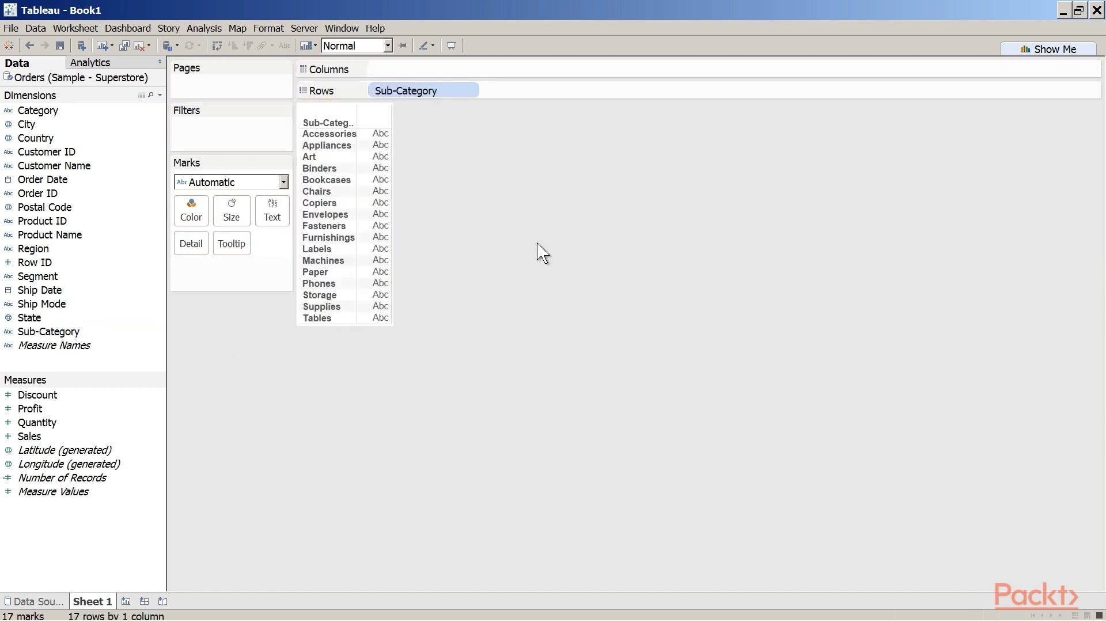
mouse_move(40, 436)
mouse_down()
mouse_move(344, 211)
mouse_move(399, 70)
mouse_up()
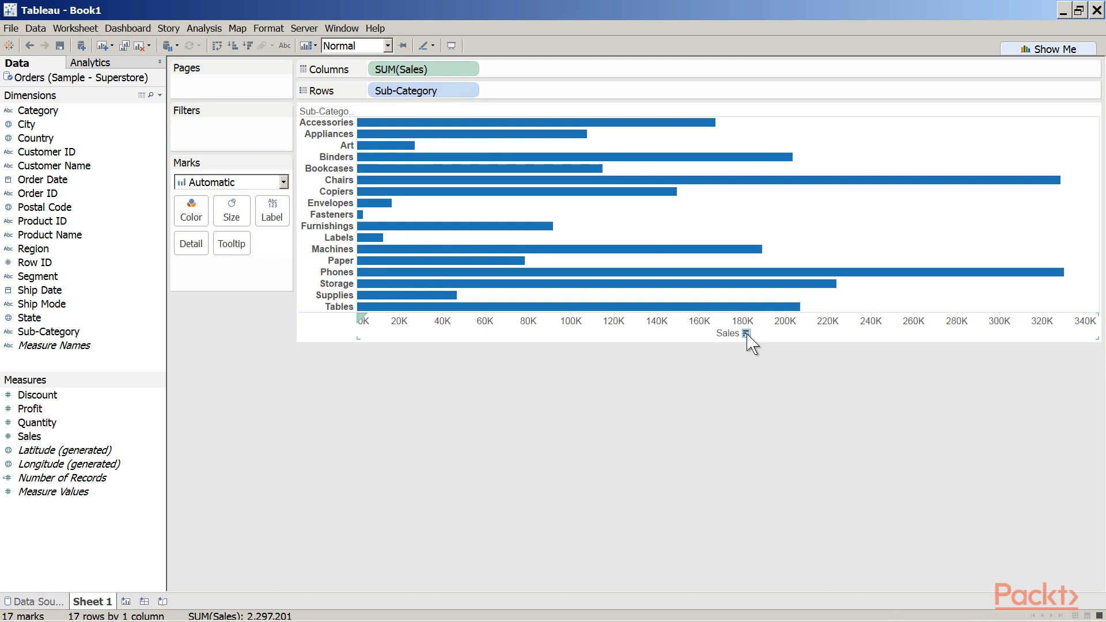
click(747, 334)
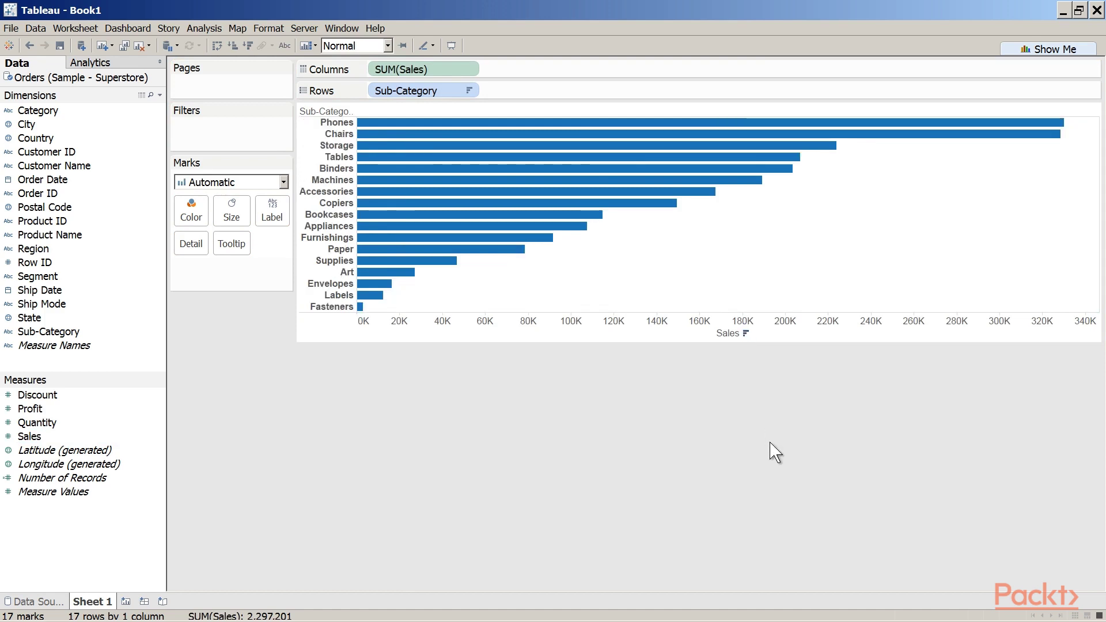
Step: Label the bars with Sales and apply the Rank quick table calculation to that label field
drag(25, 440, 273, 220)
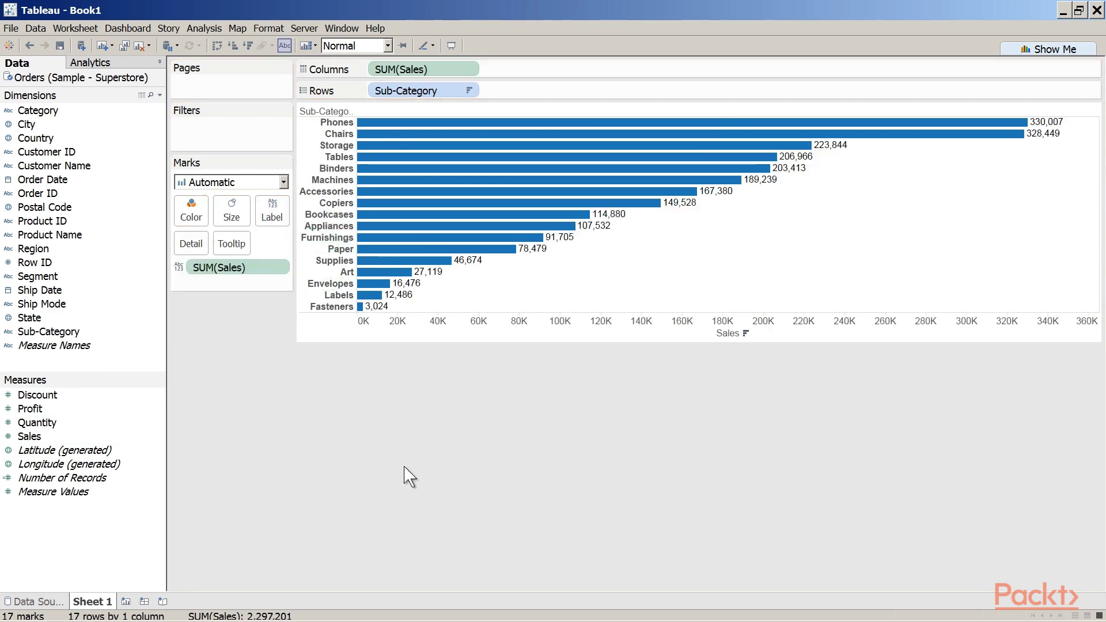
click(280, 268)
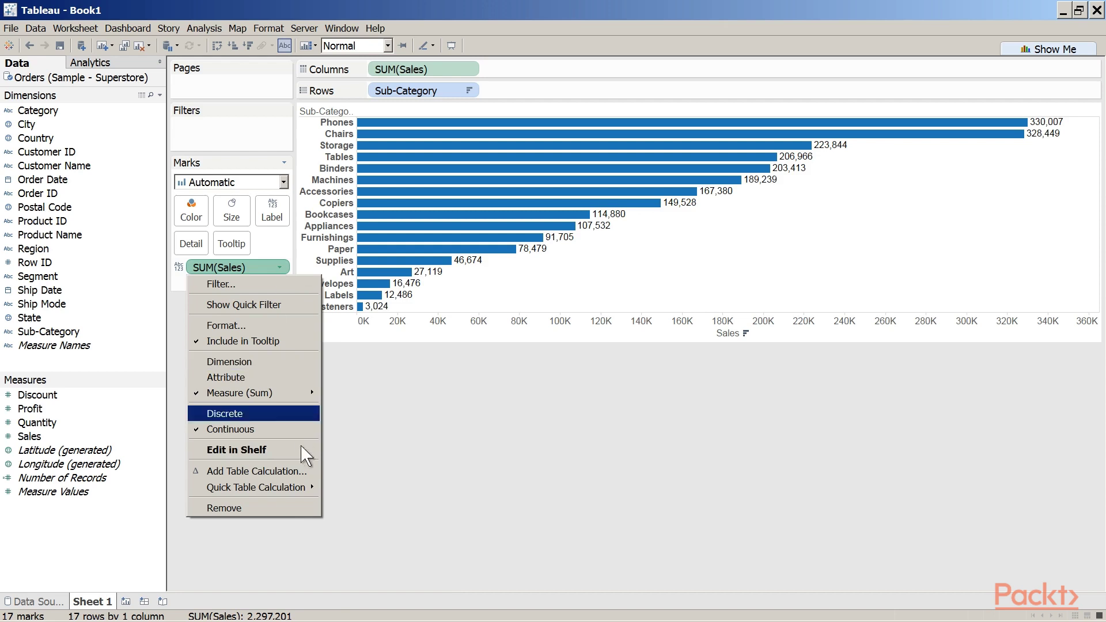
mouse_move(305, 487)
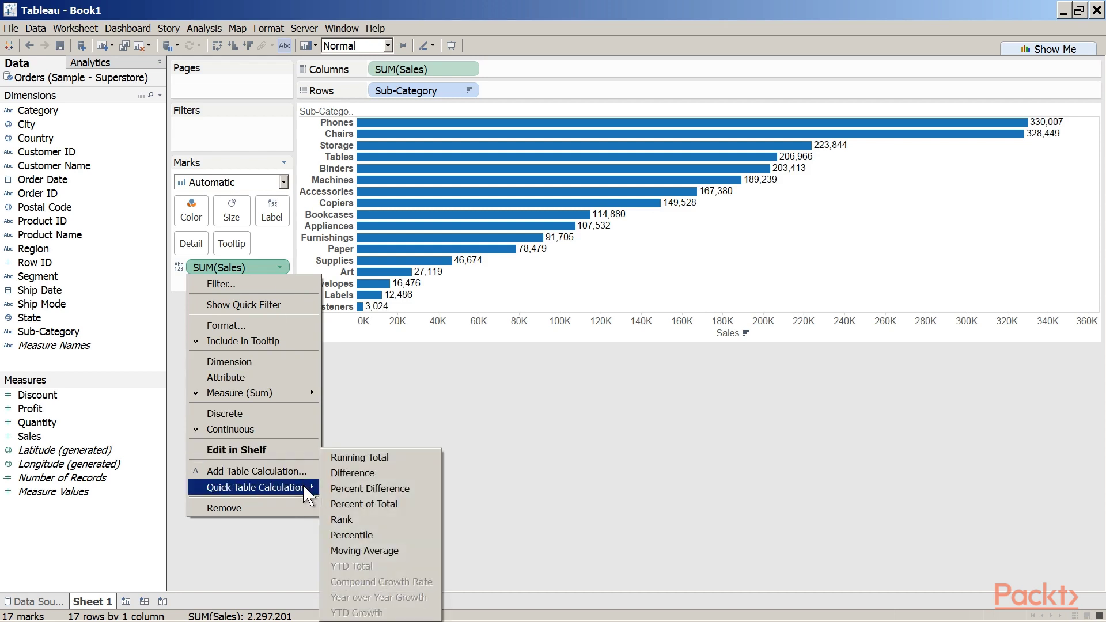
click(342, 520)
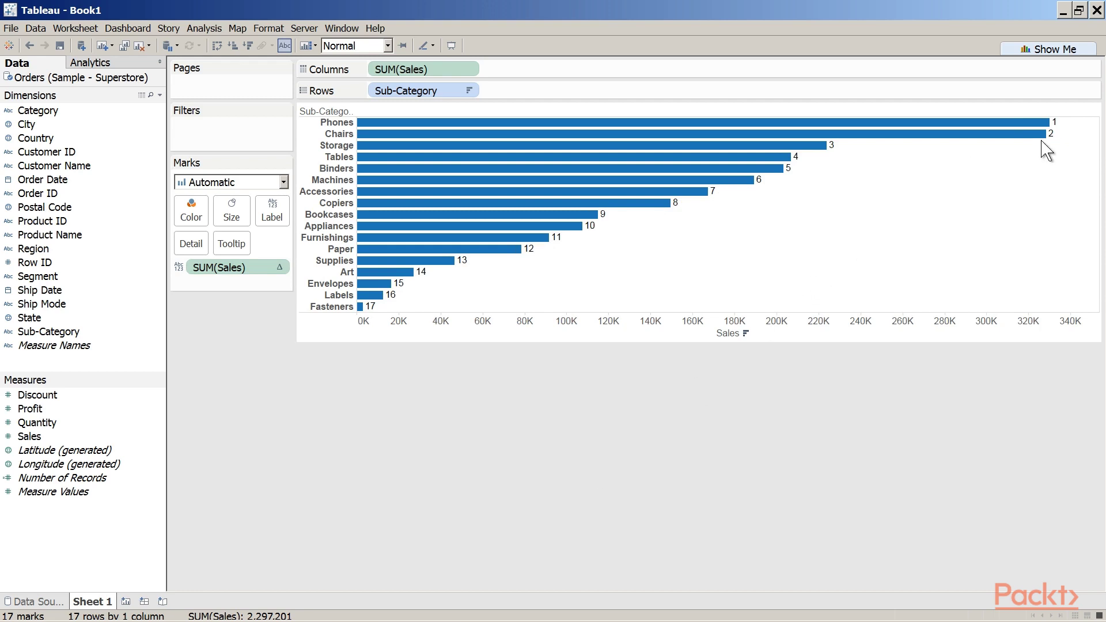
mouse_move(555, 228)
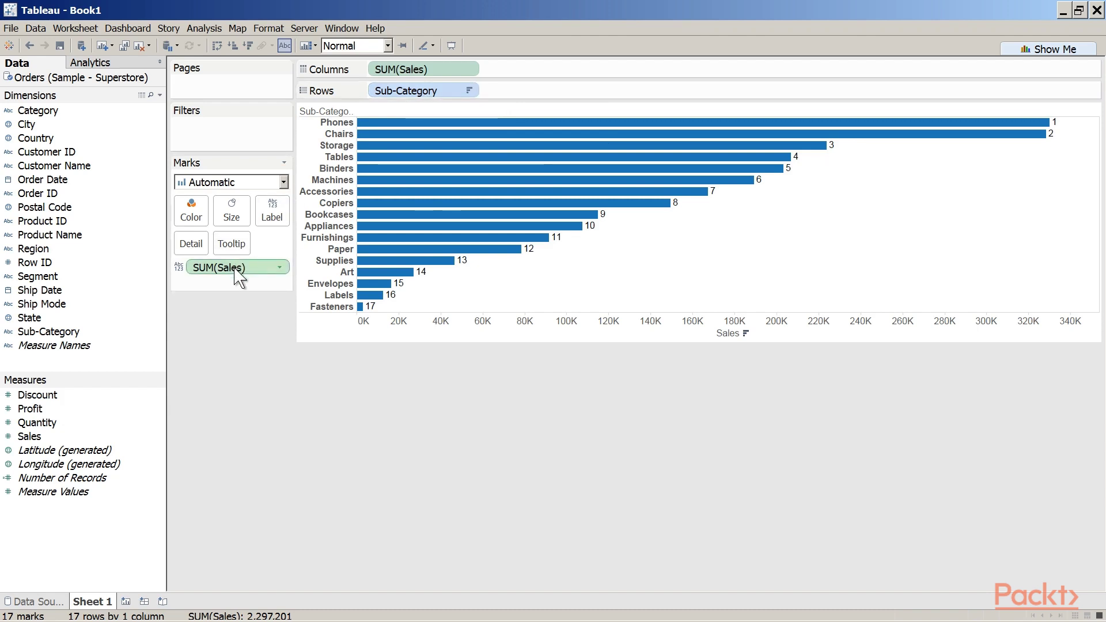
Step: Try placing the continuous Sales rank on Rows after Sub-Category, and undo the move
drag(239, 273, 368, 96)
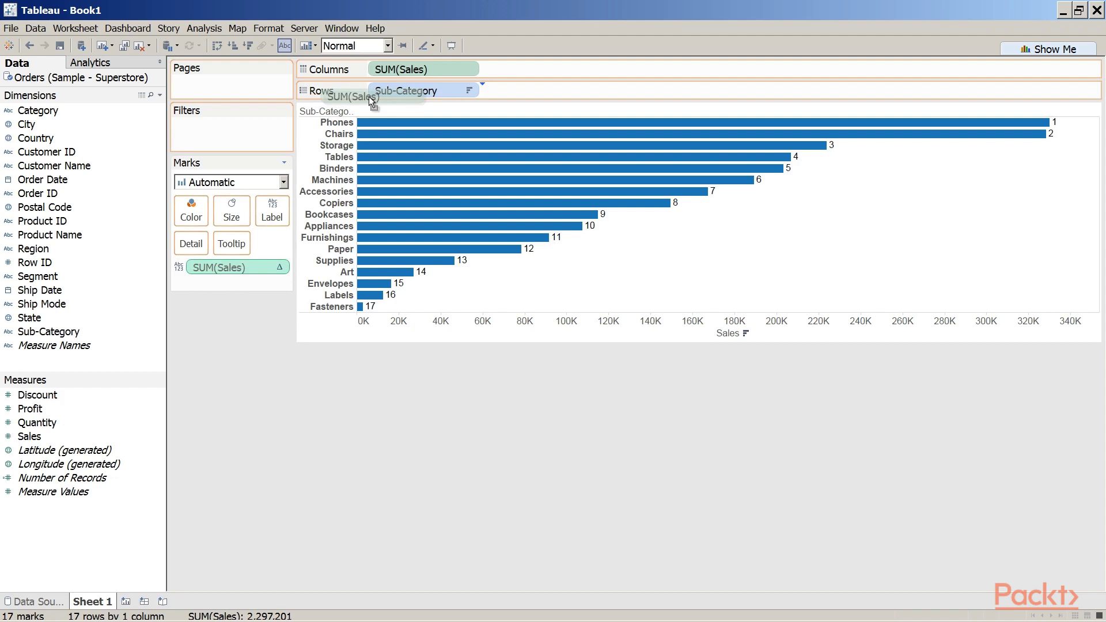
drag(368, 96, 478, 92)
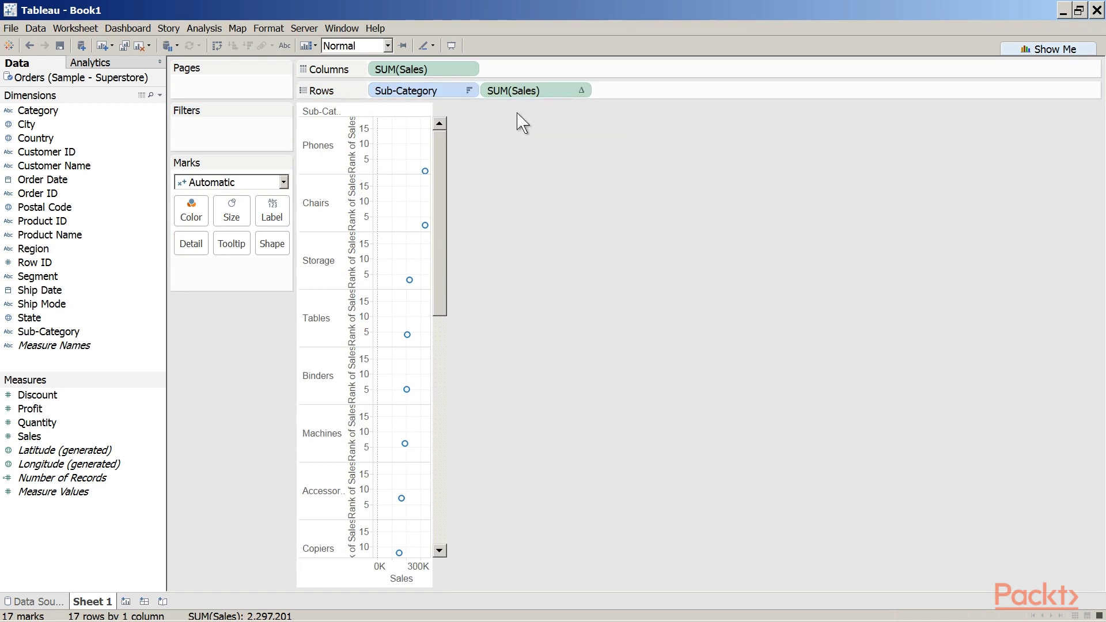
key(ctrl+z)
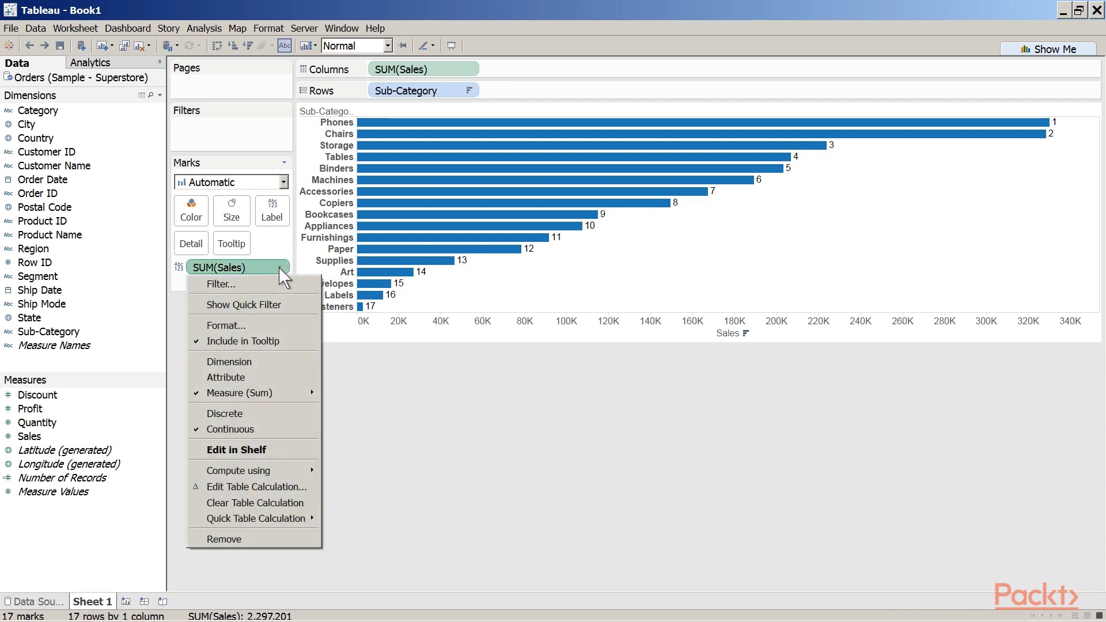
Step: Make the Sales rank field discrete and move it from the labels to Rows ahead of Sub-Category
click(226, 414)
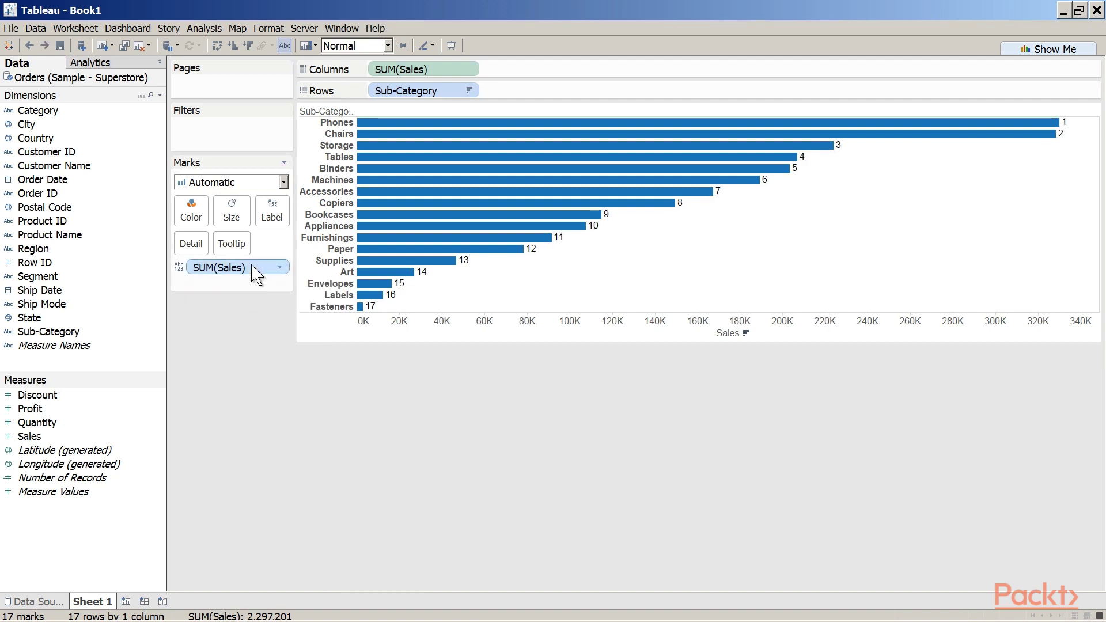
drag(252, 268, 370, 97)
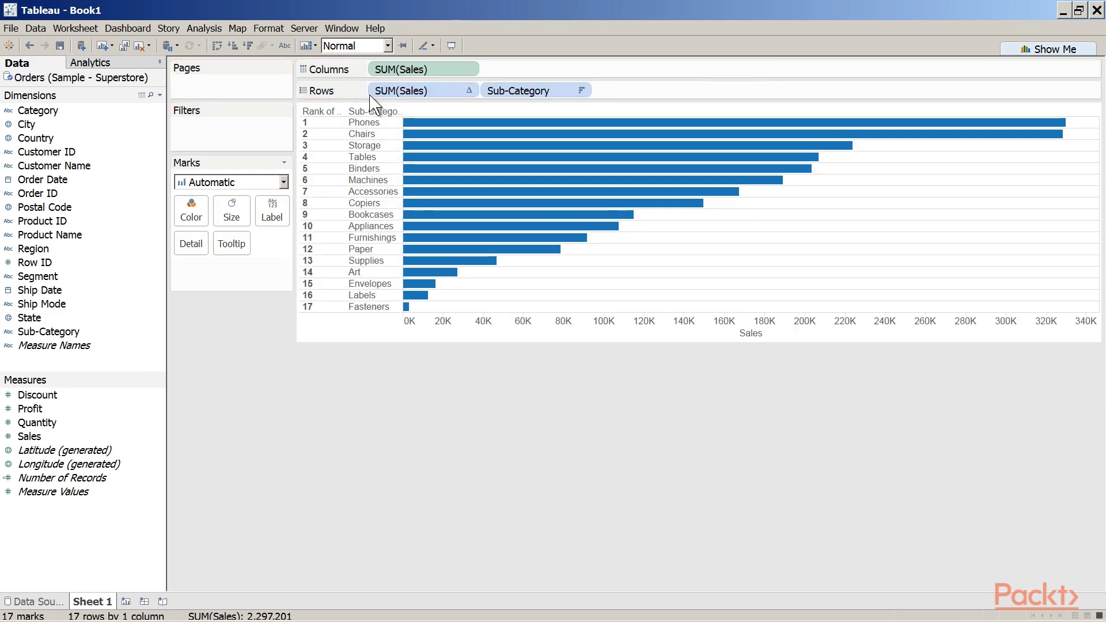
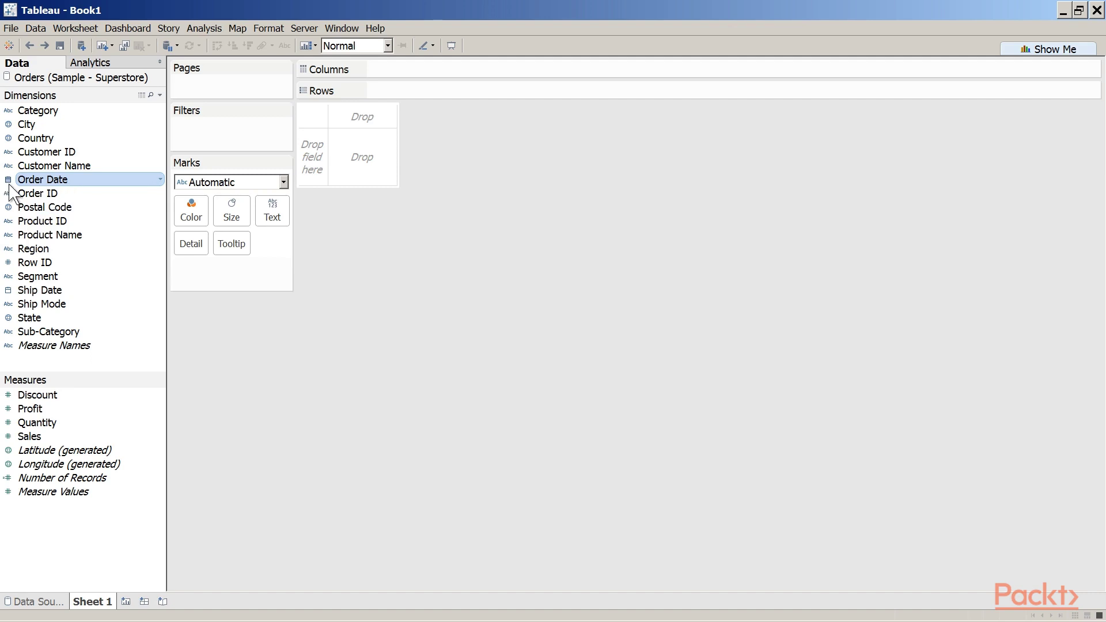
Step: Review the data type options of Order Date and place the field on Columns of the empty sheet, broken down by year
click(160, 179)
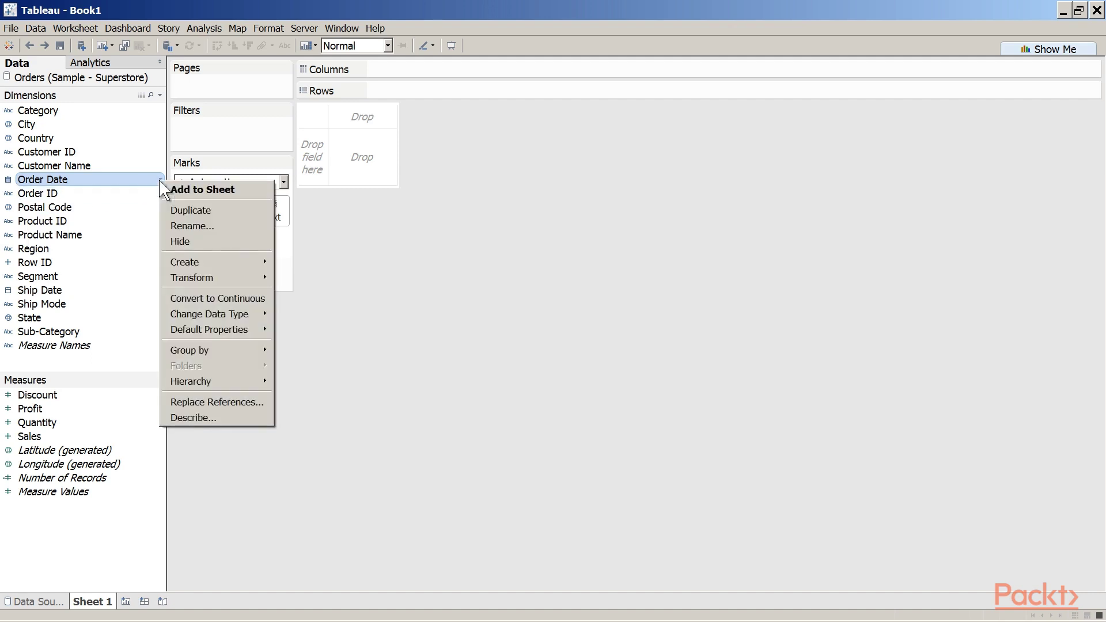
mouse_move(218, 322)
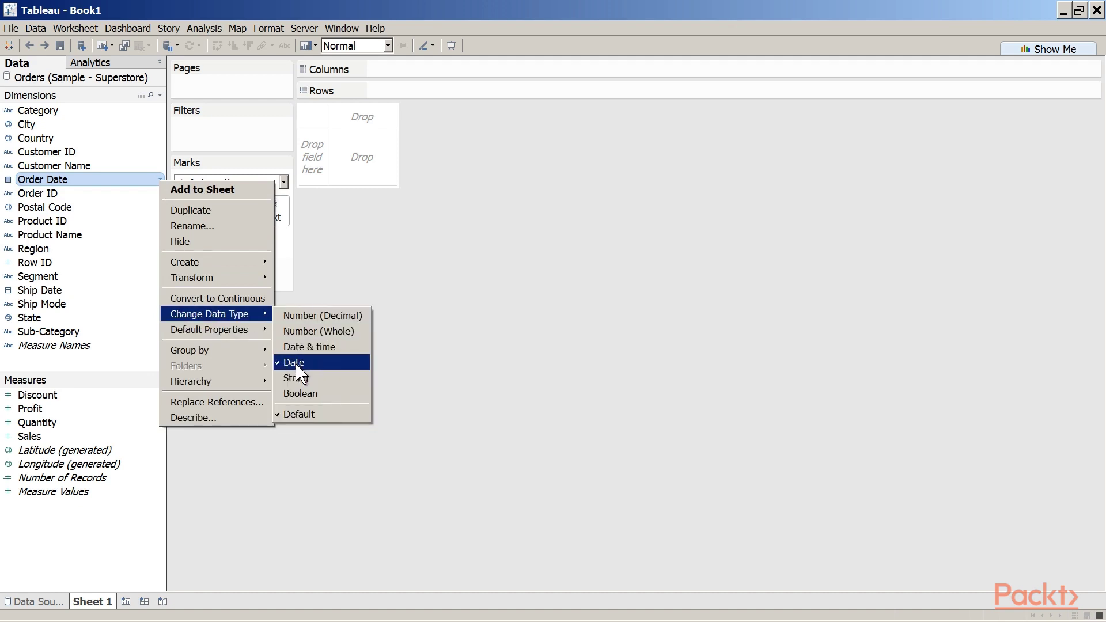
click(481, 350)
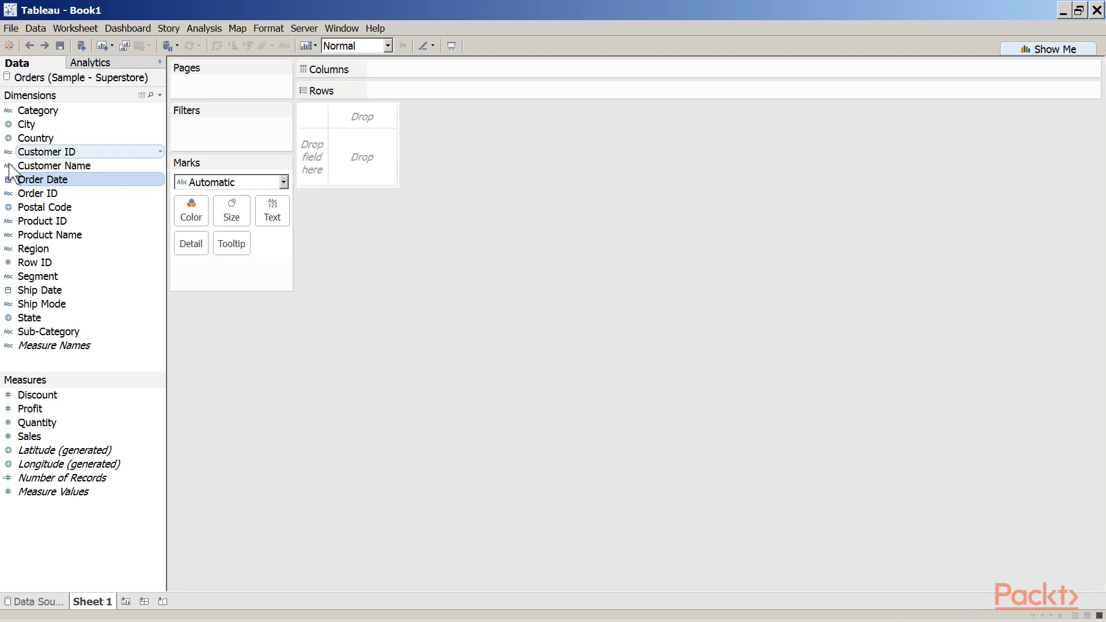
drag(38, 180, 394, 69)
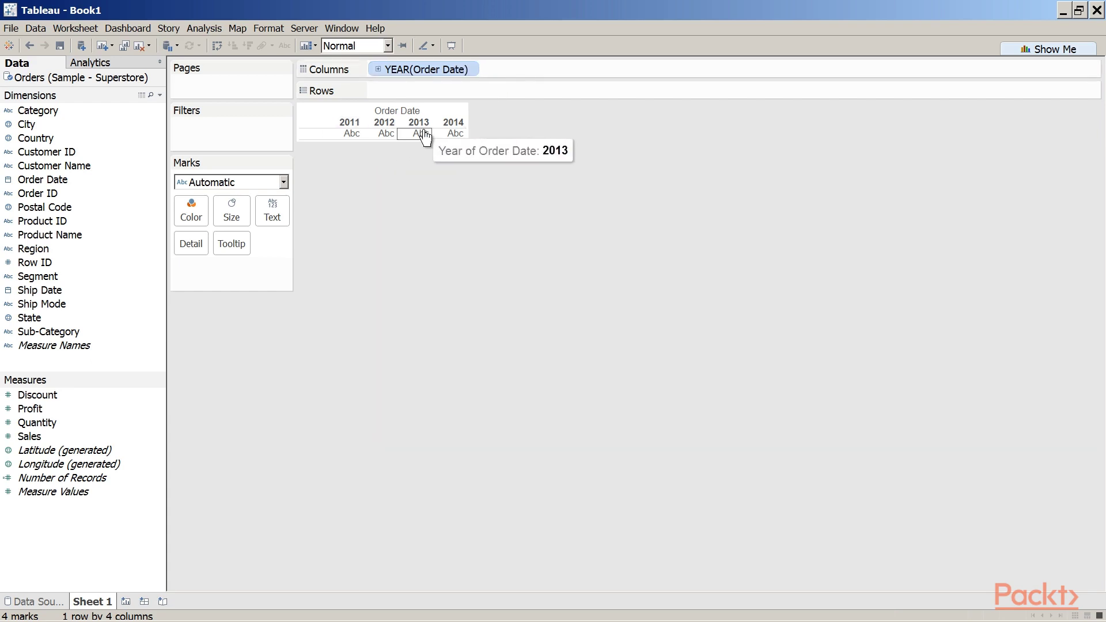
Step: Expand the Order Date year field on Columns into quarters and inspect the 2011 quarter marks
click(378, 70)
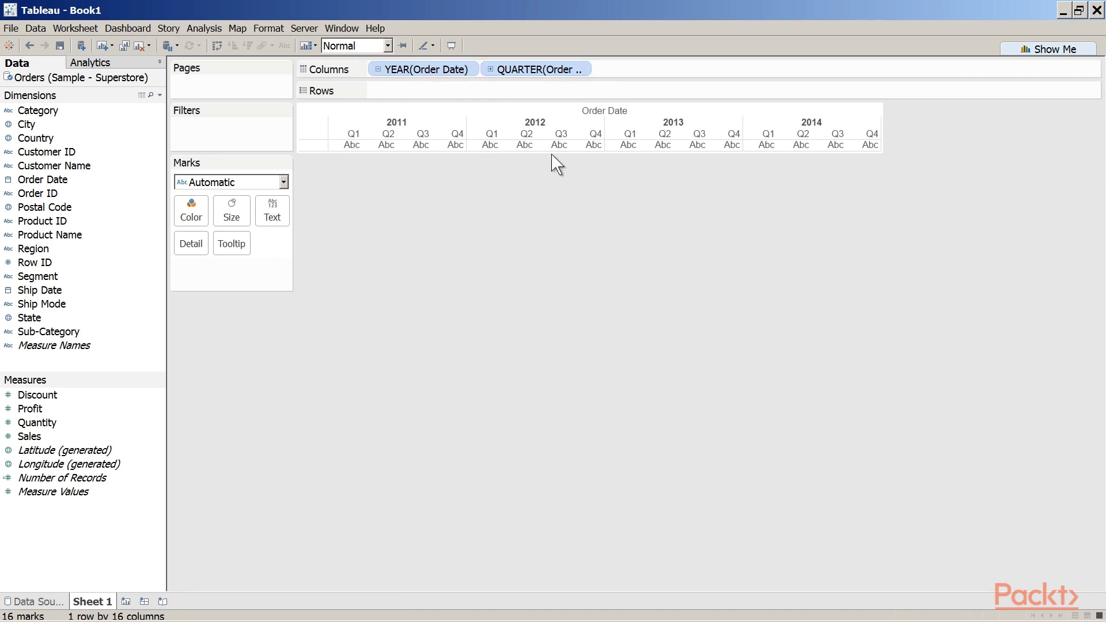
mouse_move(464, 154)
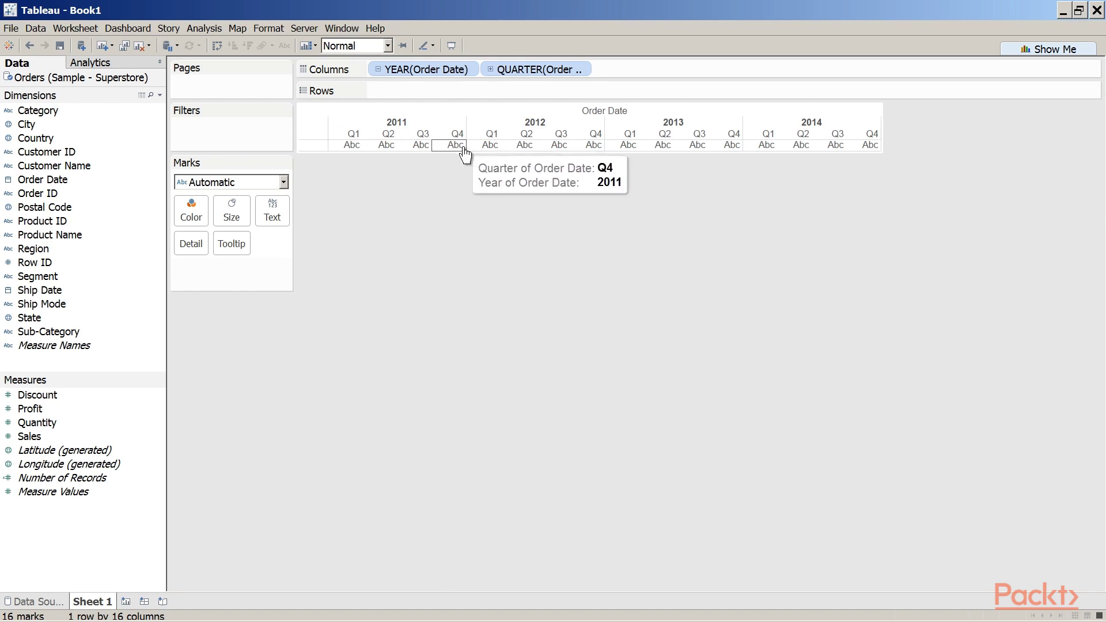
mouse_move(362, 143)
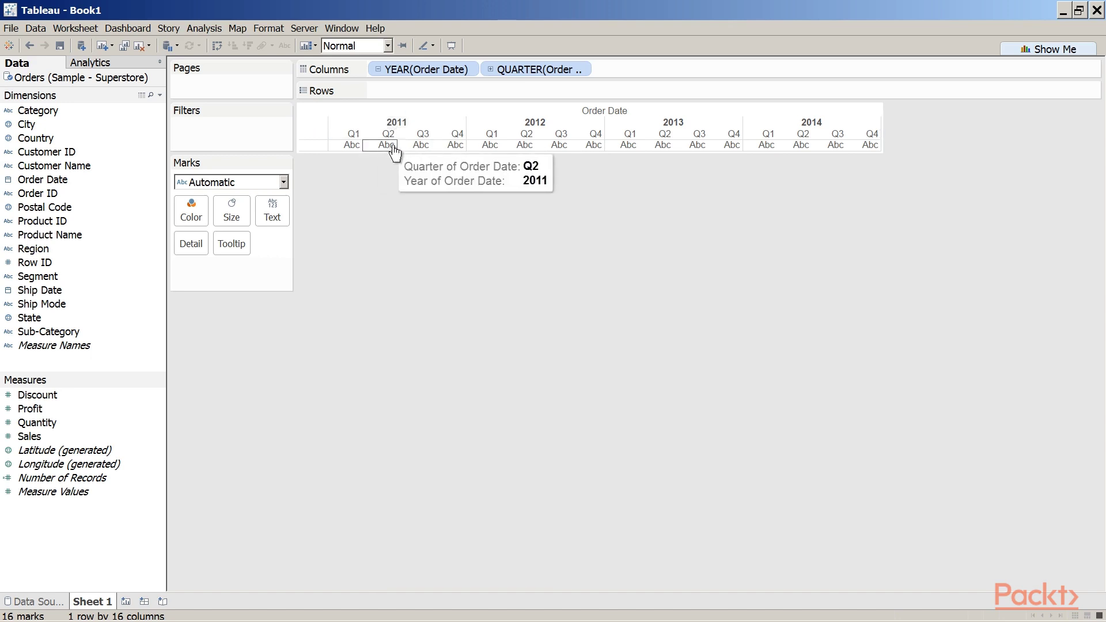
mouse_move(420, 148)
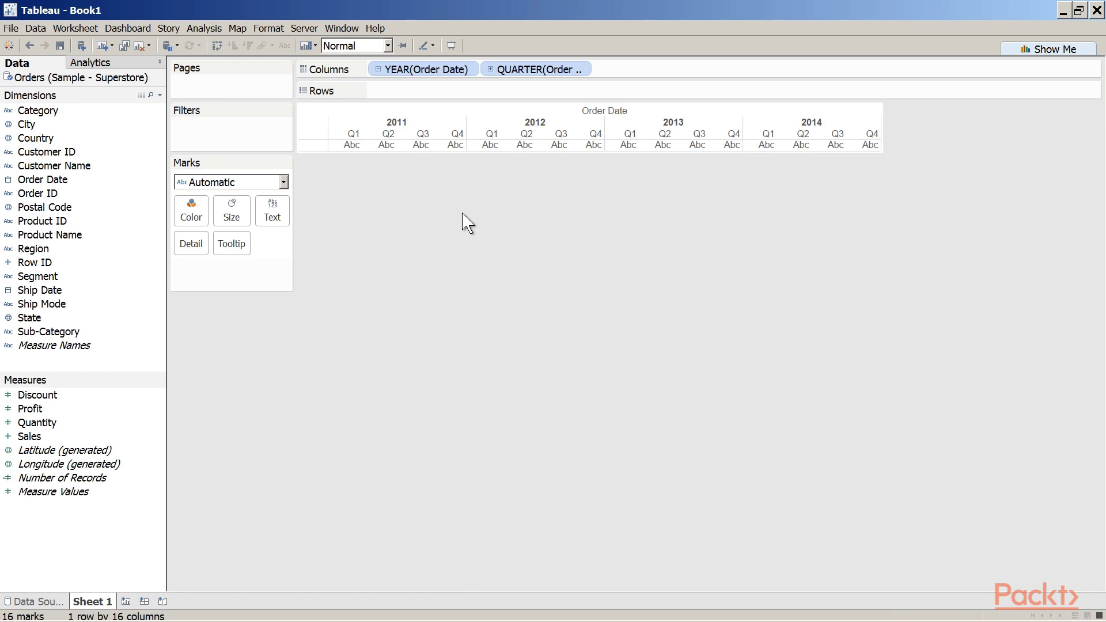
Step: Review Order Date's default properties and select January as its fiscal year start
click(162, 180)
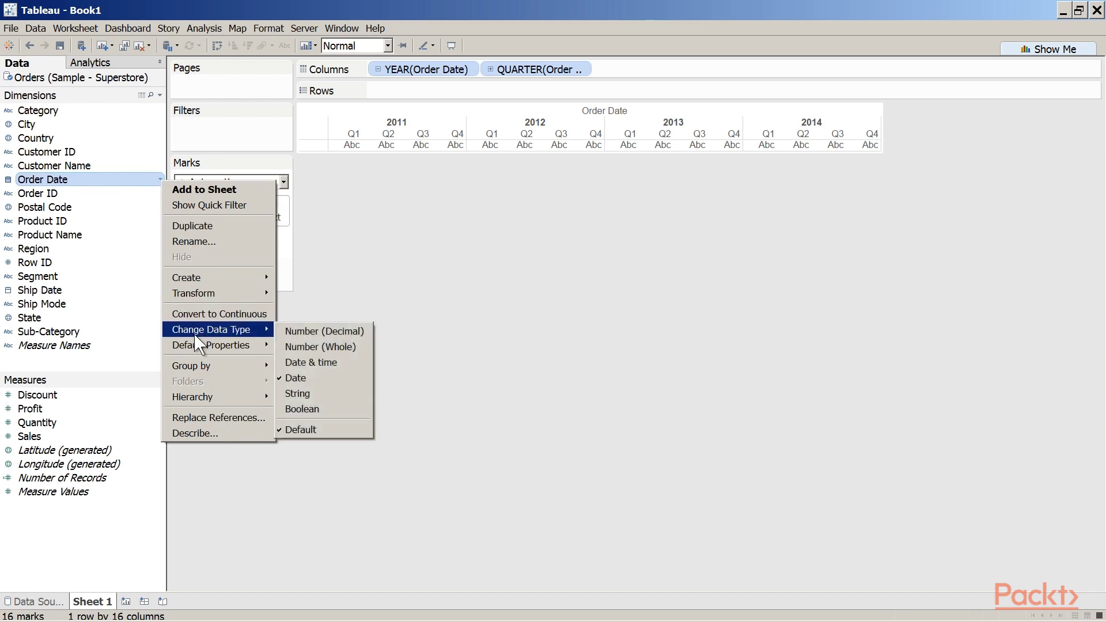
mouse_move(198, 347)
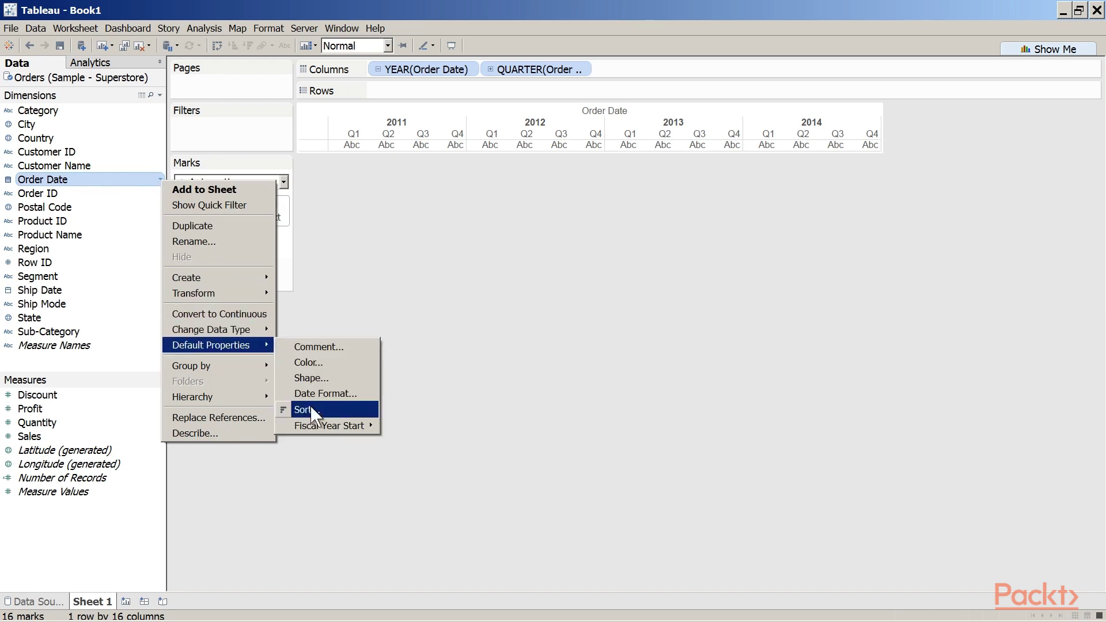
mouse_move(320, 431)
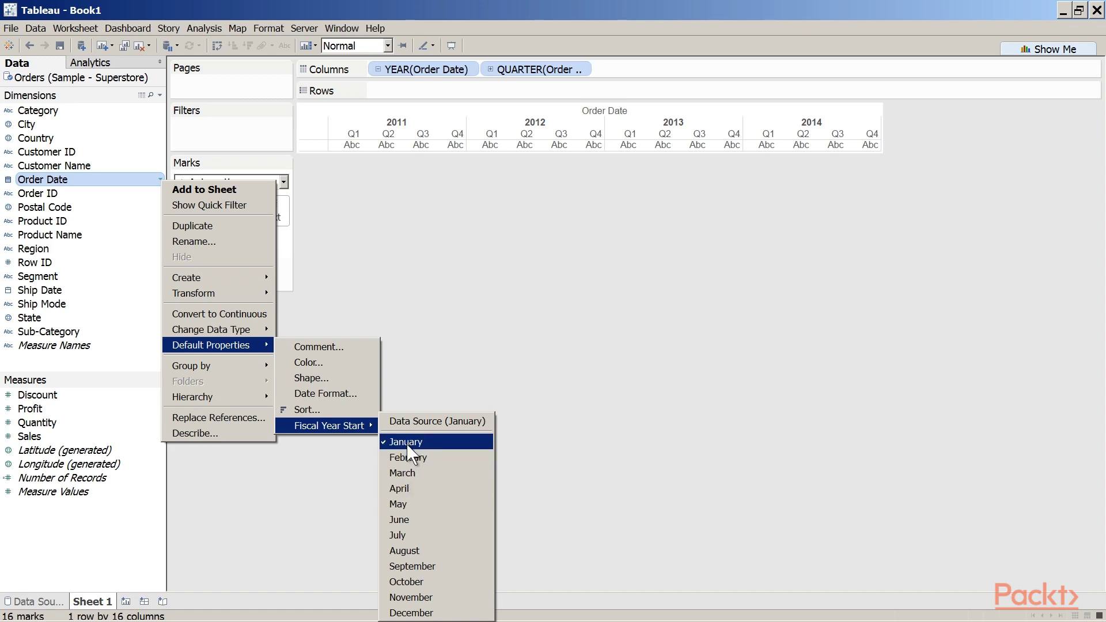
click(440, 442)
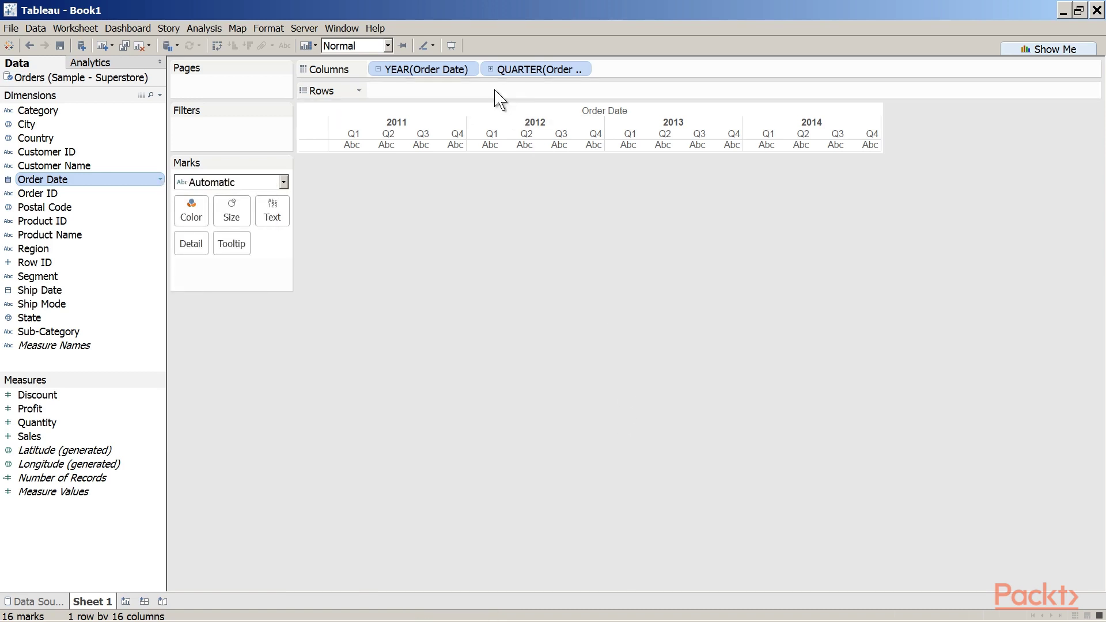
Step: Drill Order Date down to months and days on Columns, and collapse the hierarchy back to years only
click(491, 69)
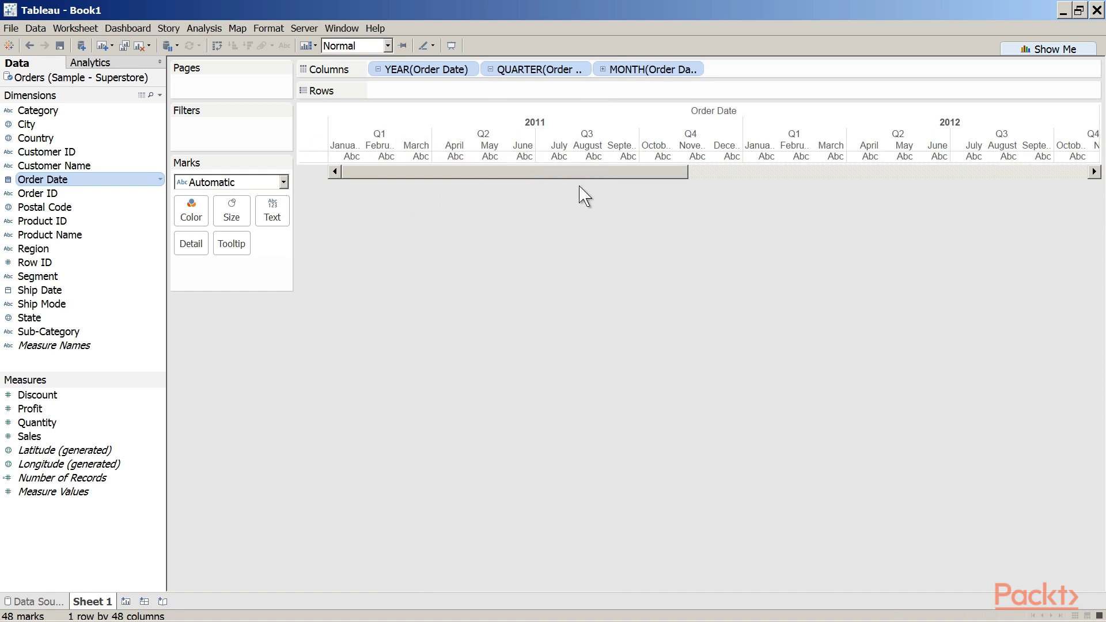
click(603, 69)
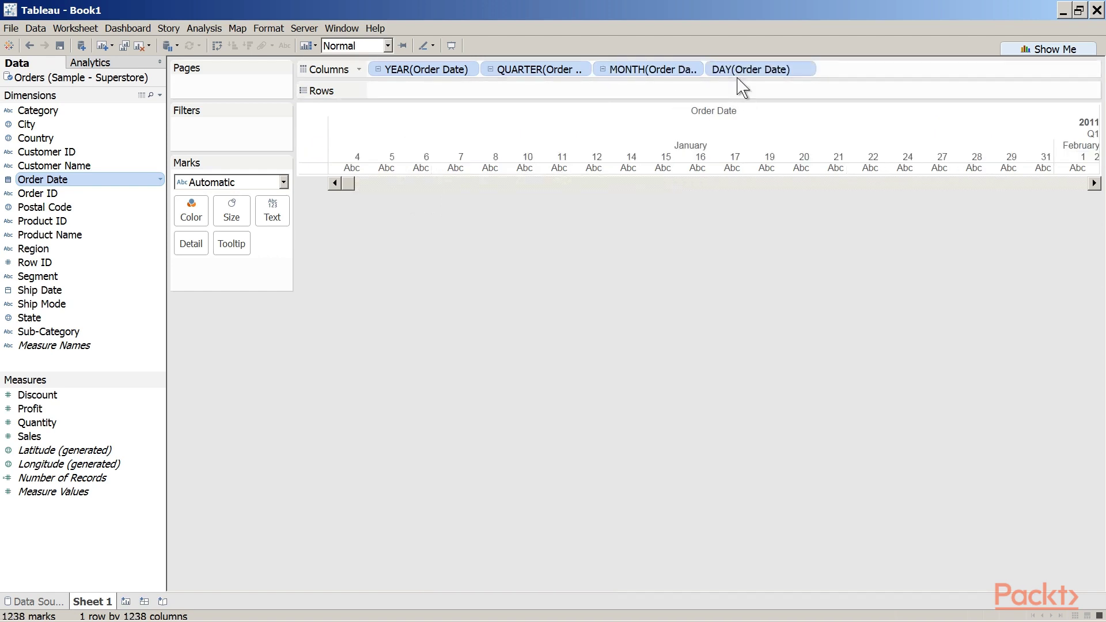
click(602, 69)
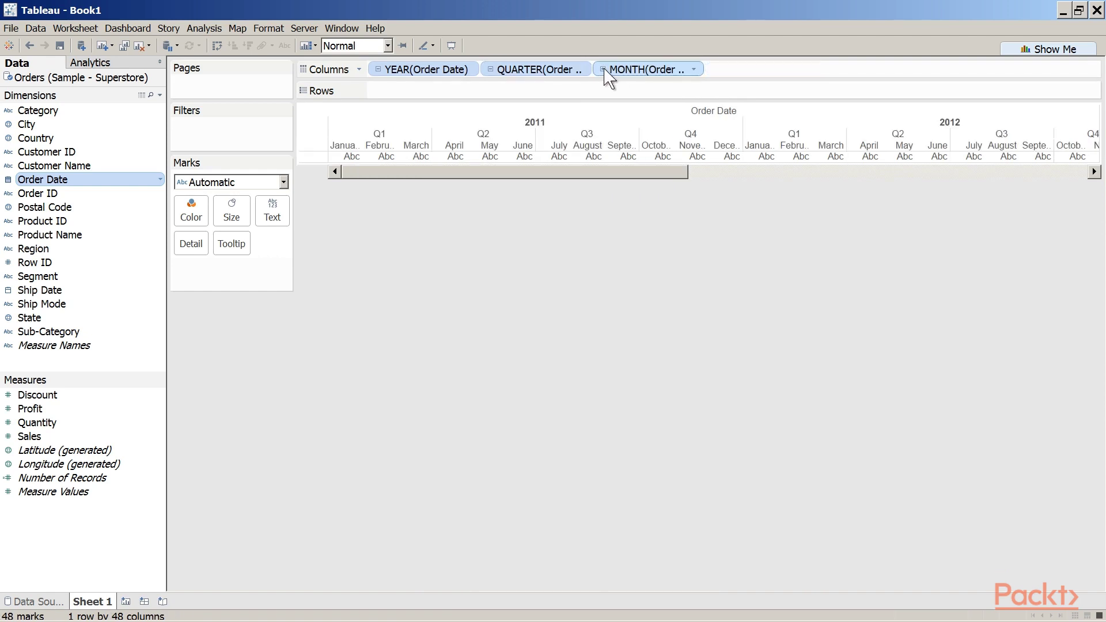
click(492, 69)
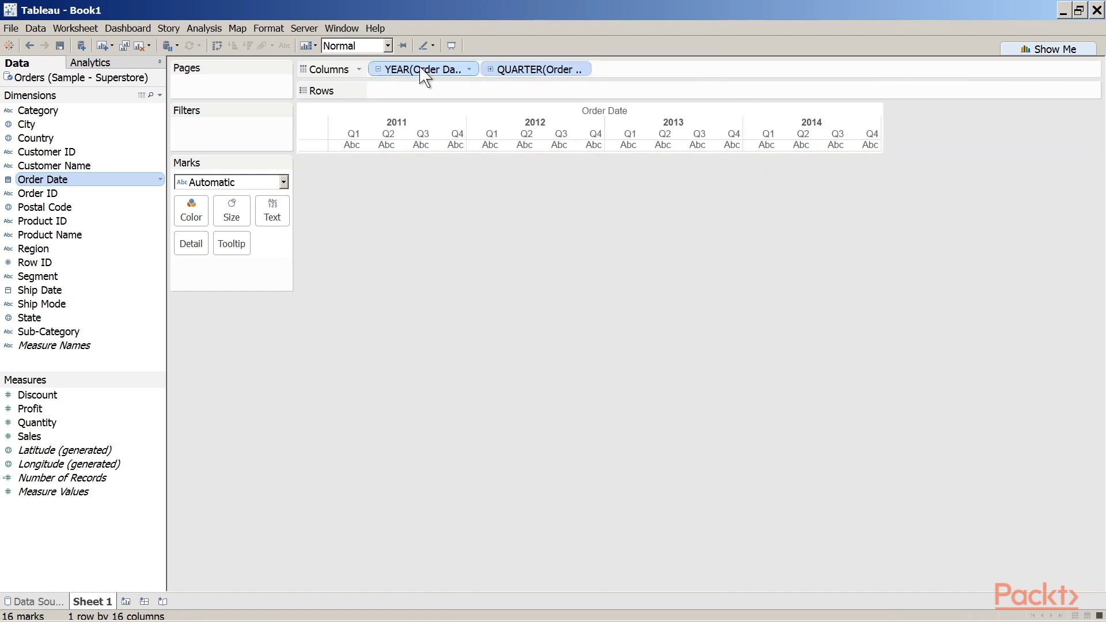
click(378, 70)
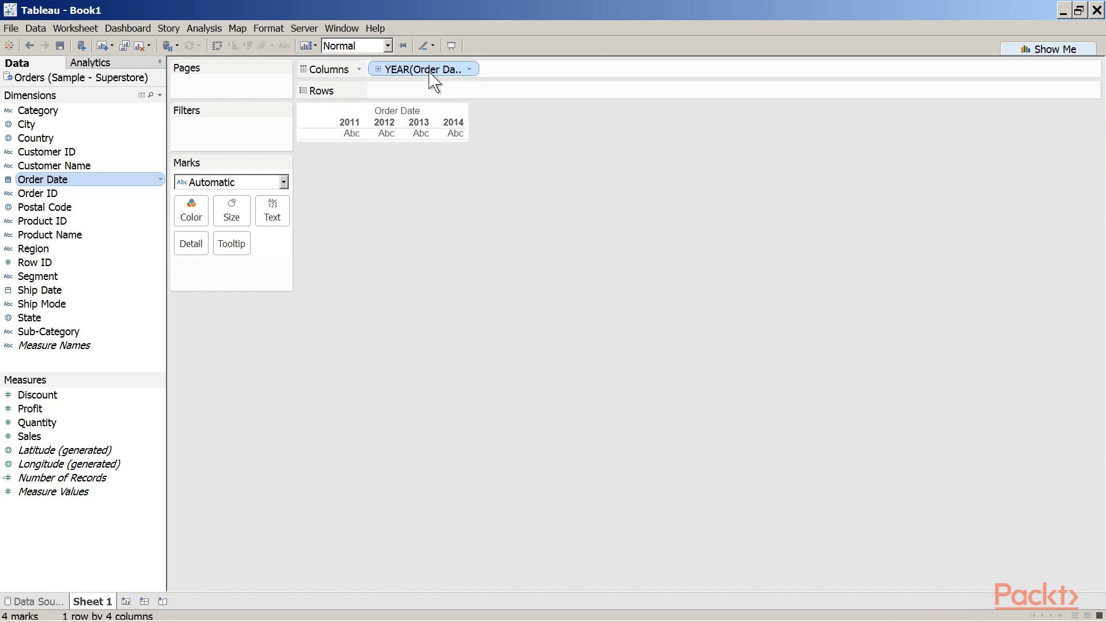
Step: Place Sales on Rows against the Order Date years and set the mark type to Bar
drag(29, 437, 385, 94)
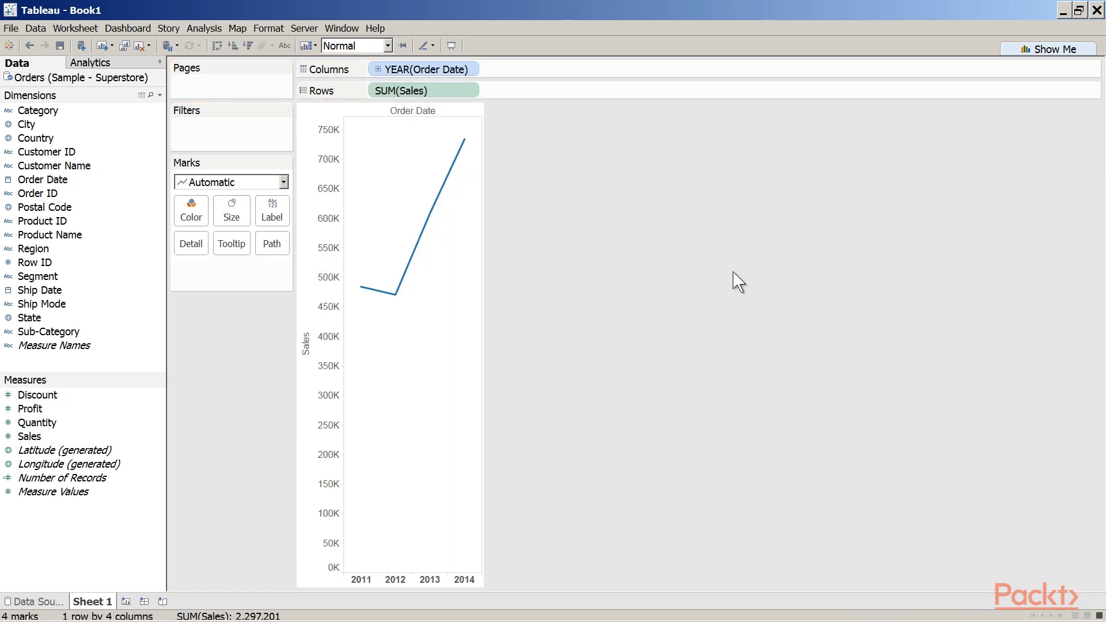
click(284, 182)
click(223, 218)
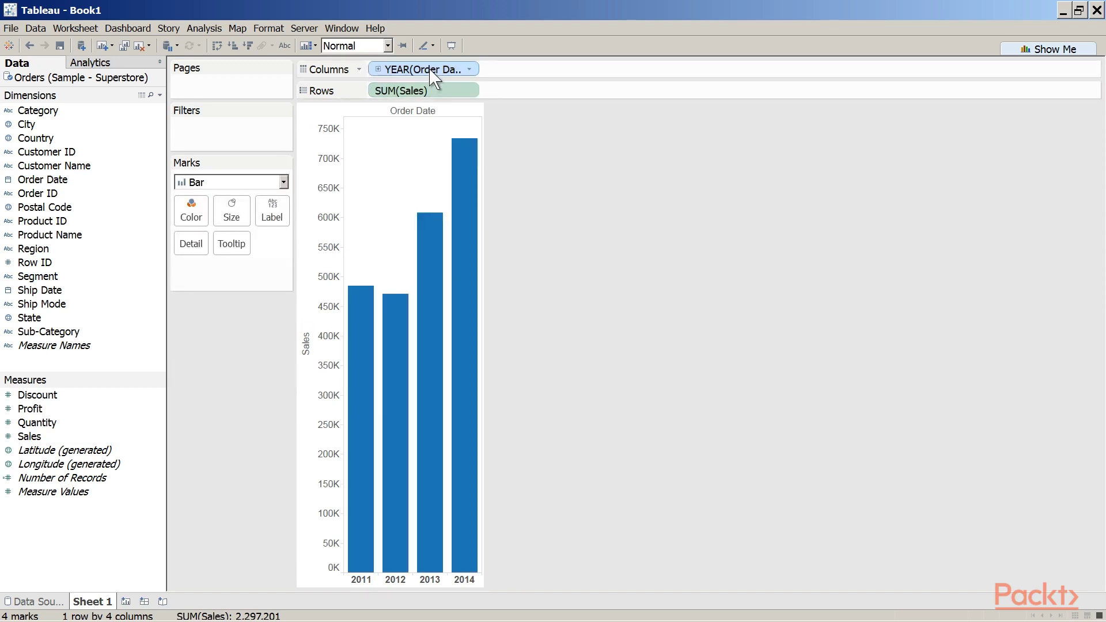
Step: Examine the yearly sales bars and the date level options offered for the Order Date field on Columns
mouse_move(360, 553)
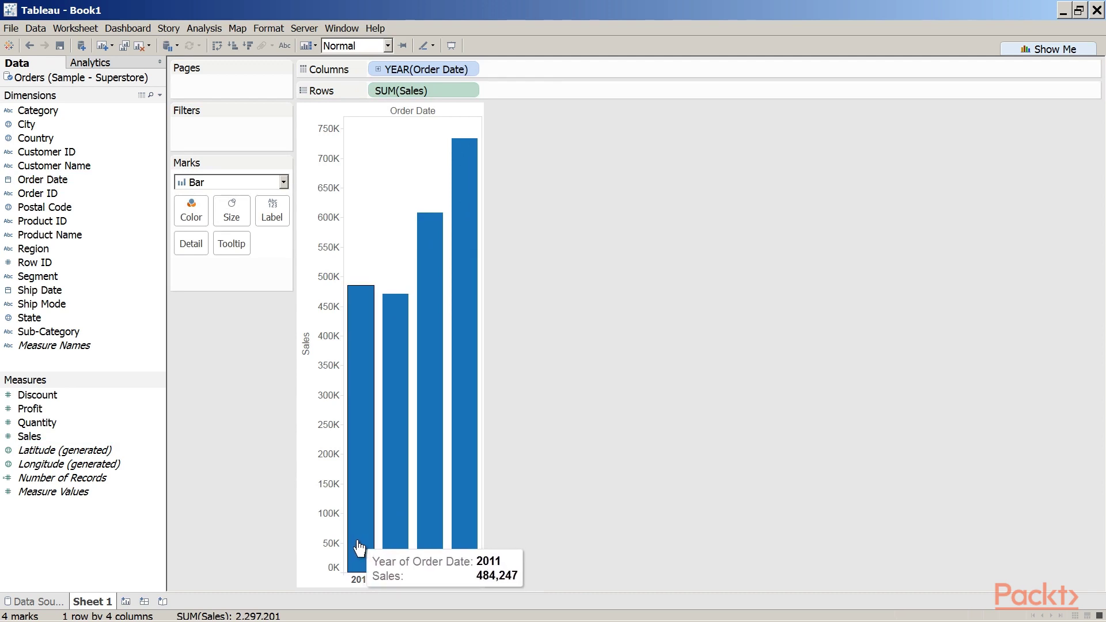
mouse_move(448, 556)
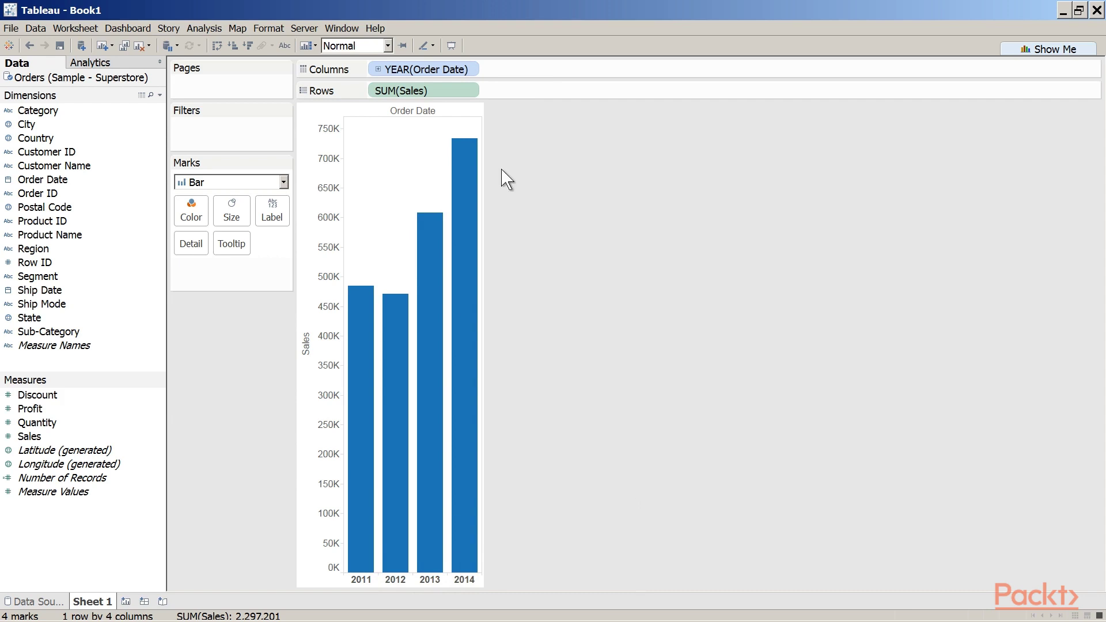
click(470, 70)
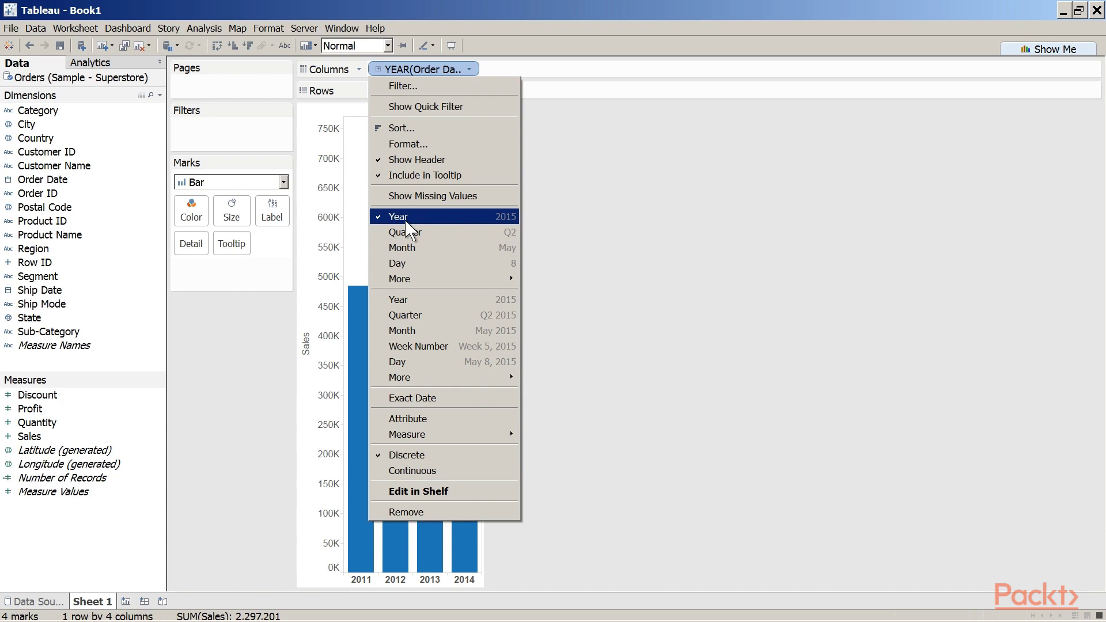
click(600, 259)
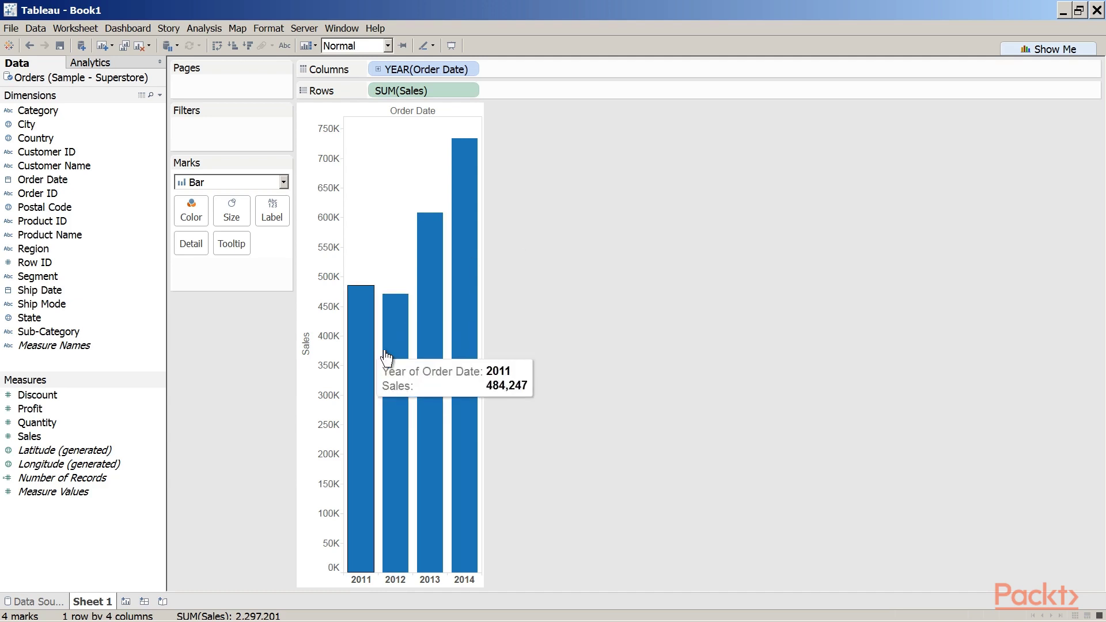
mouse_move(478, 364)
mouse_move(363, 368)
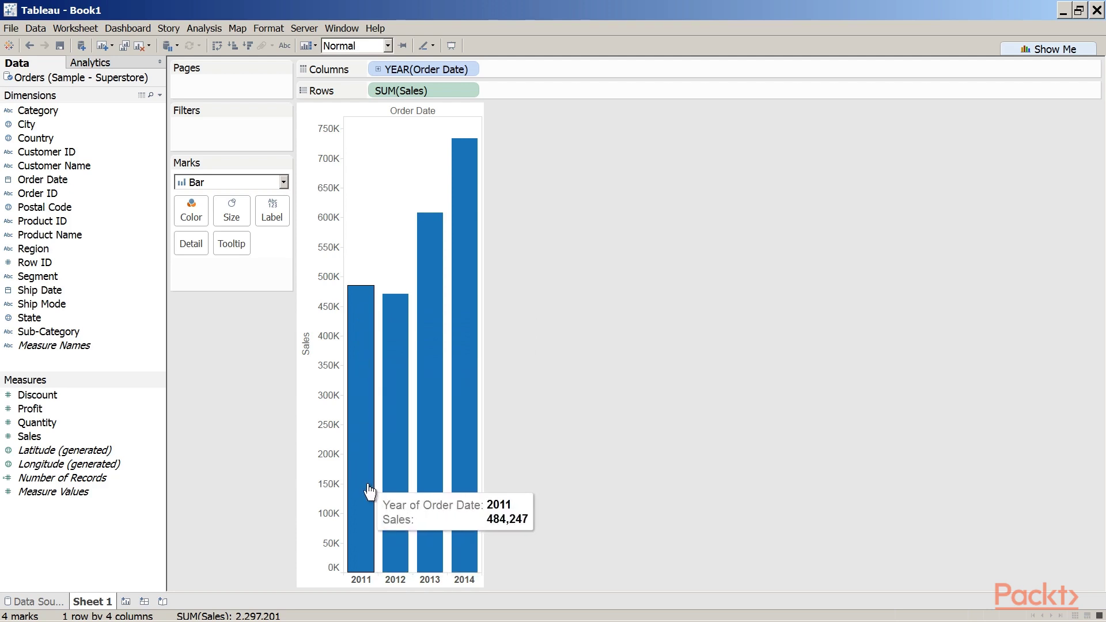
mouse_move(404, 491)
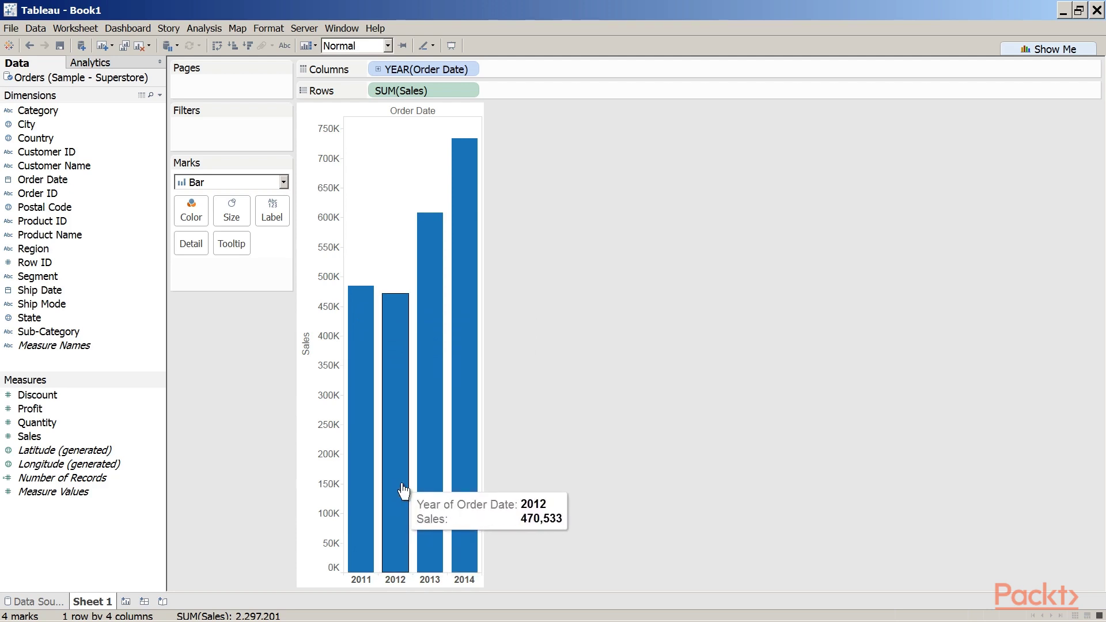
mouse_move(474, 492)
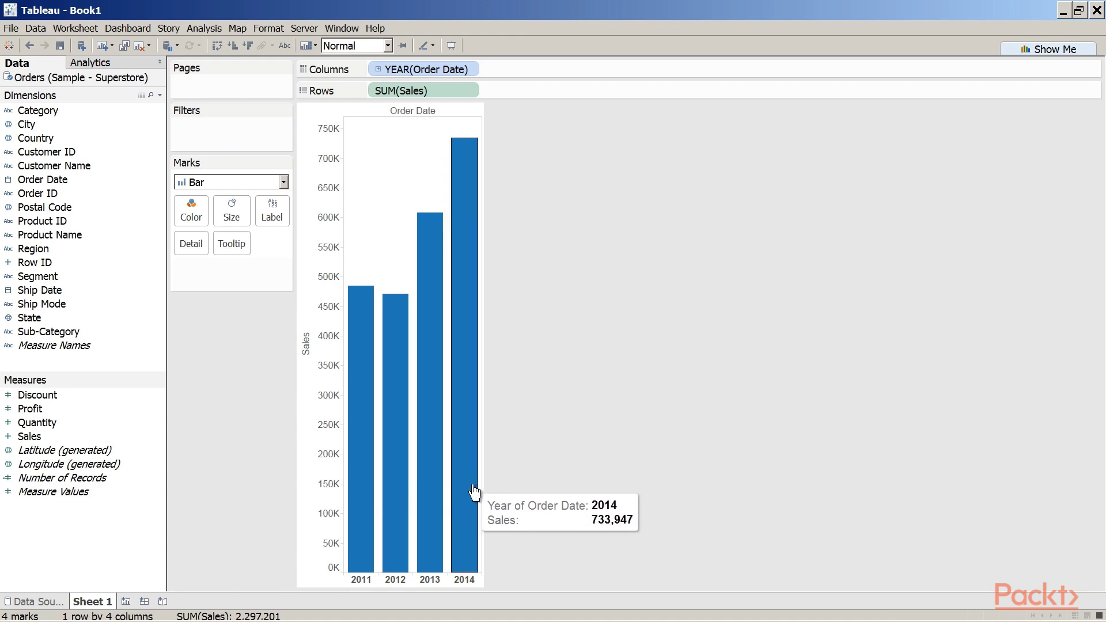
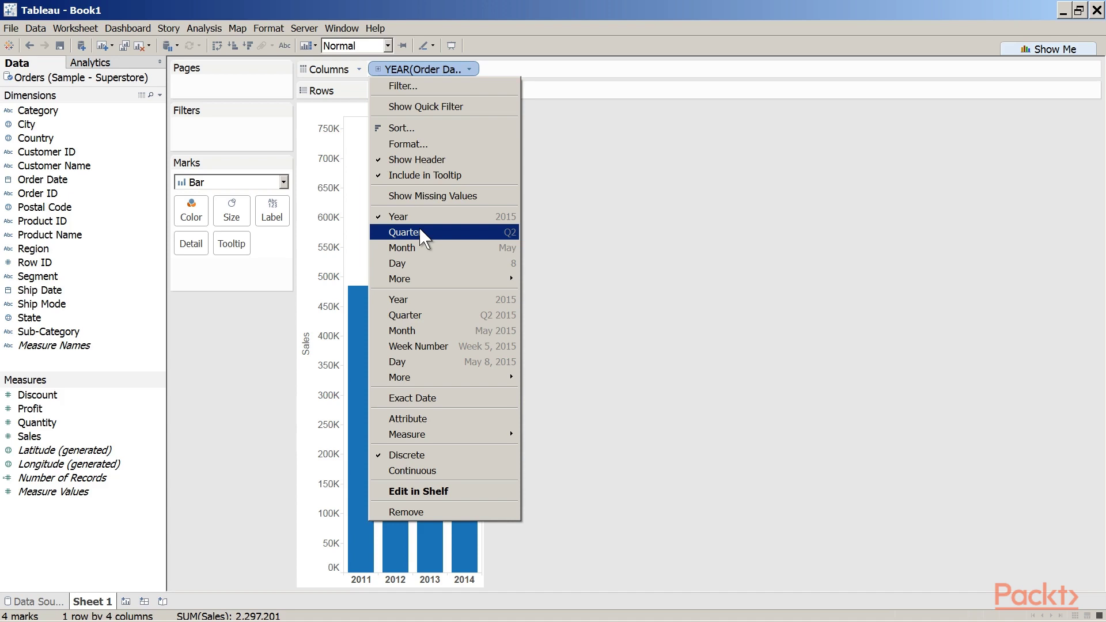
Step: Change Order Date on Columns to the discrete Quarter date part and inspect the Q1 and Q4 sales bars
click(422, 233)
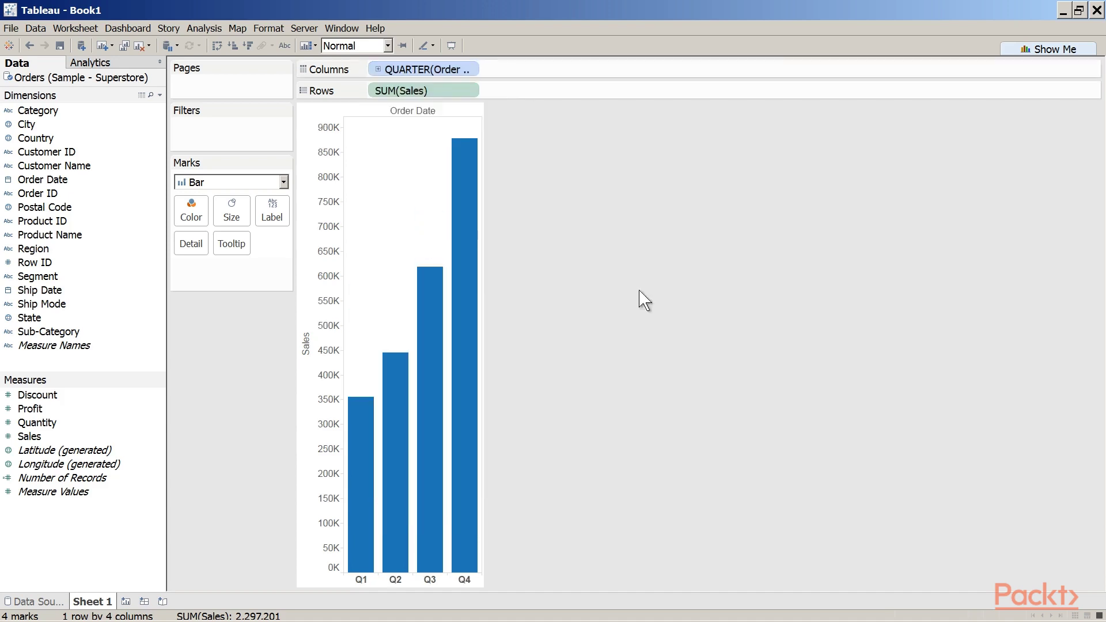
mouse_move(365, 498)
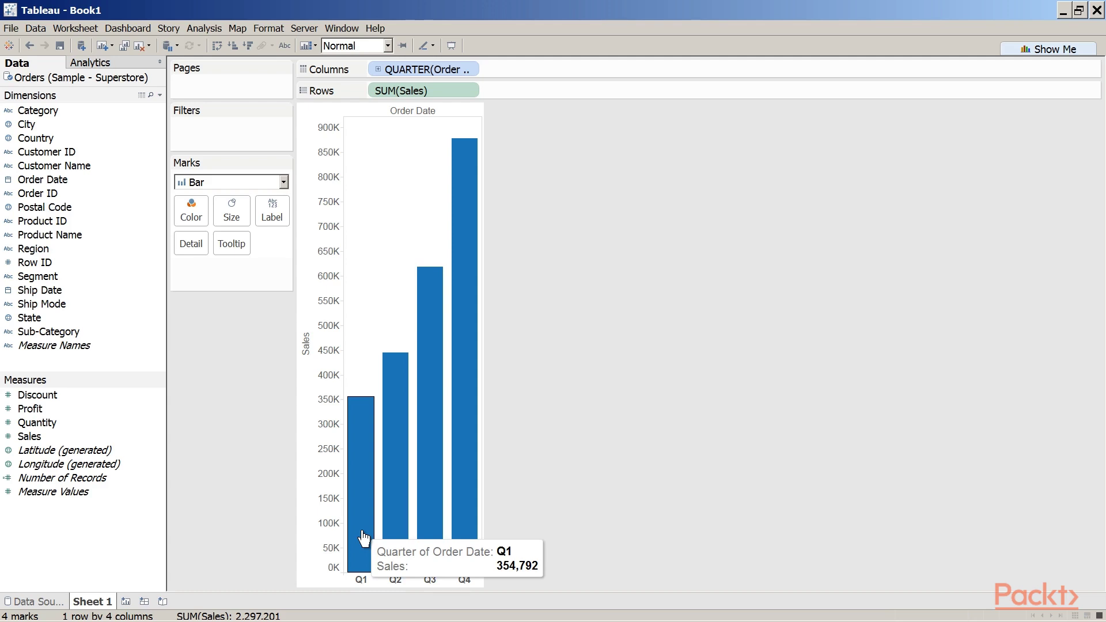
click(475, 444)
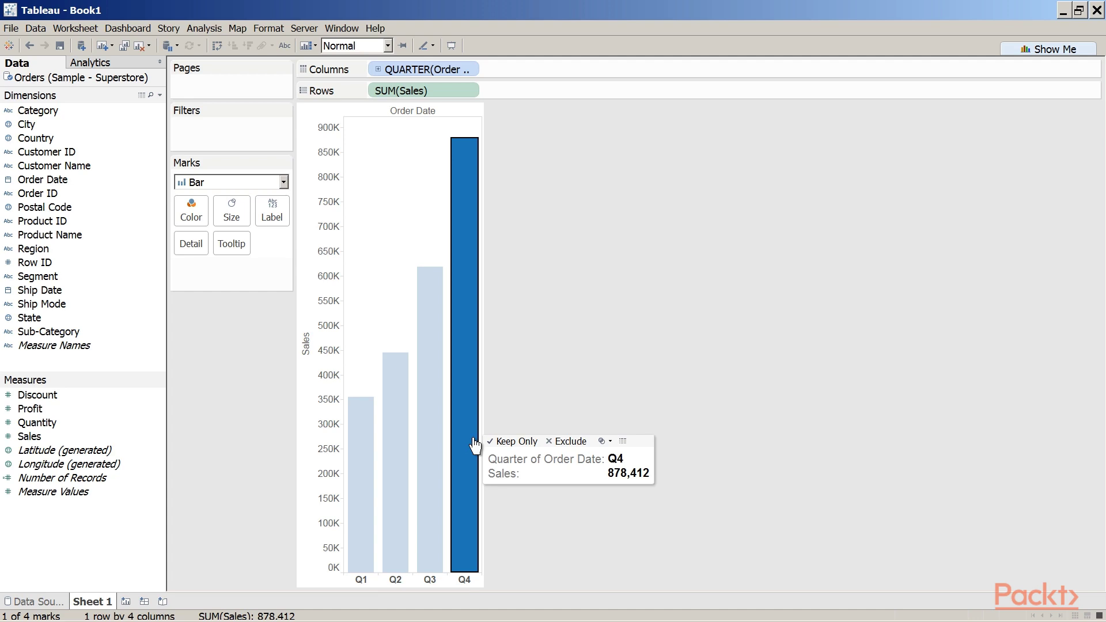
click(697, 407)
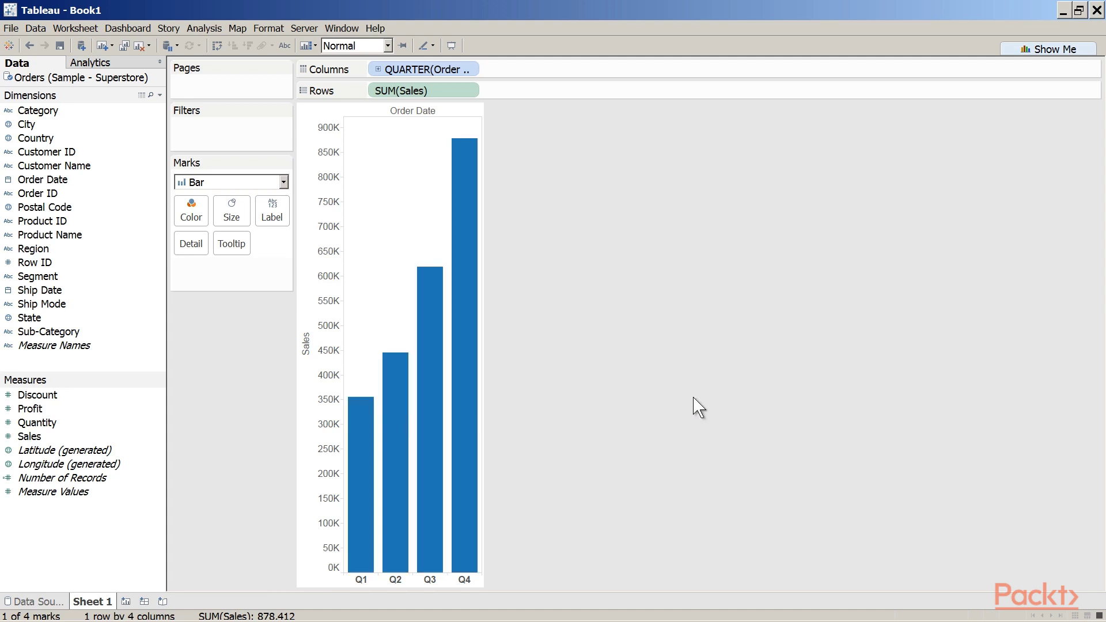
Step: Review the date level options of the quarter field and change it to the discrete Month date part
click(469, 70)
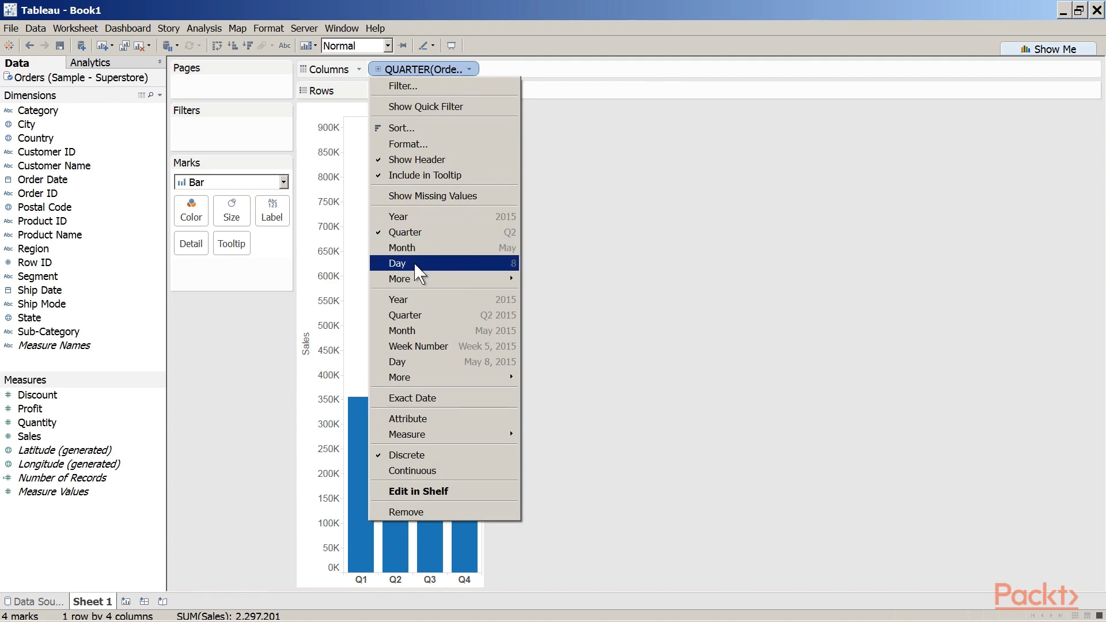
click(674, 340)
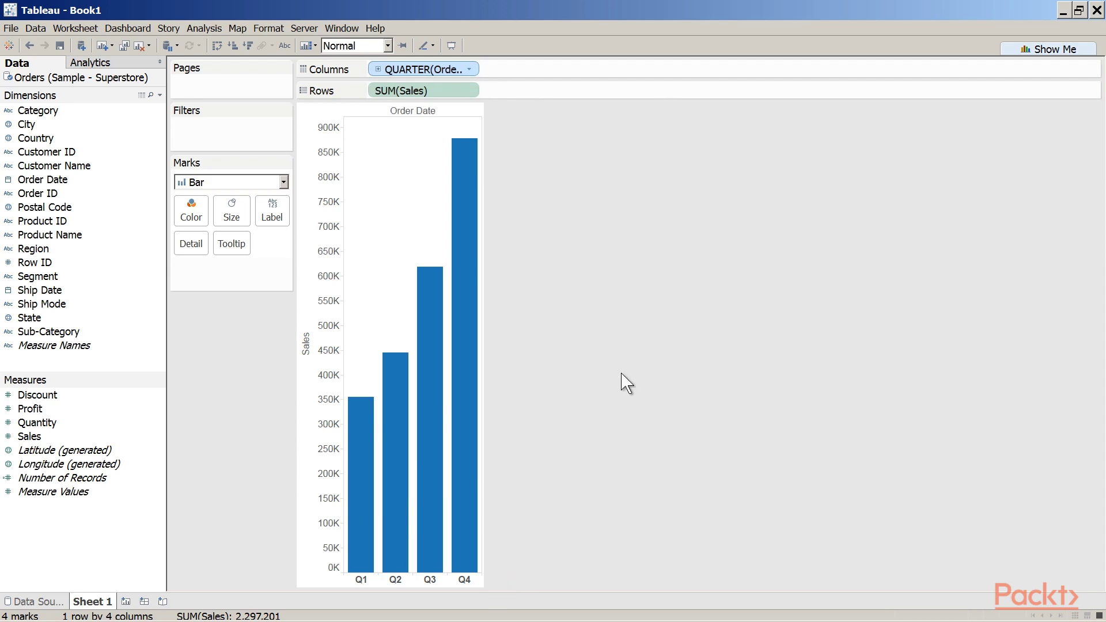
click(469, 70)
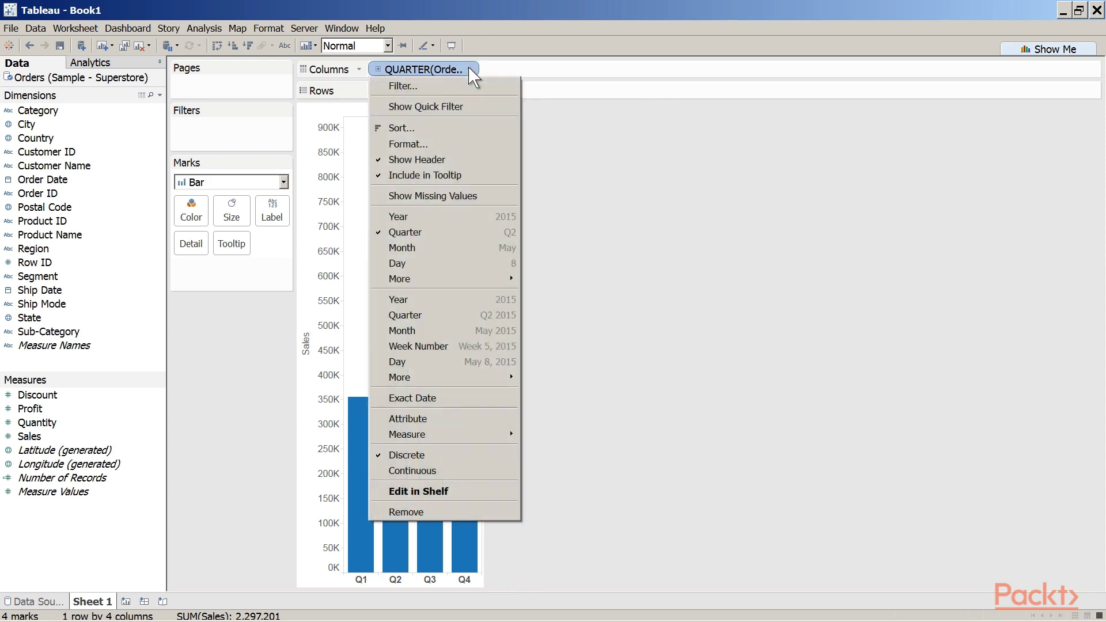
click(405, 248)
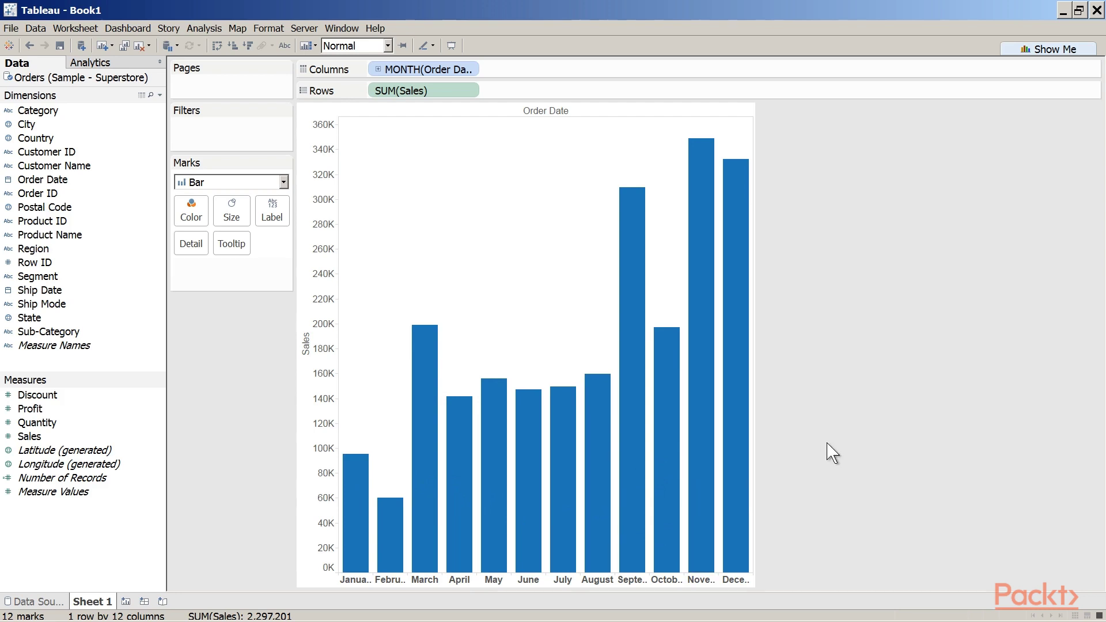
Step: Change Order Date on Columns to the continuous Year level and show Sales with the Line mark type
click(471, 69)
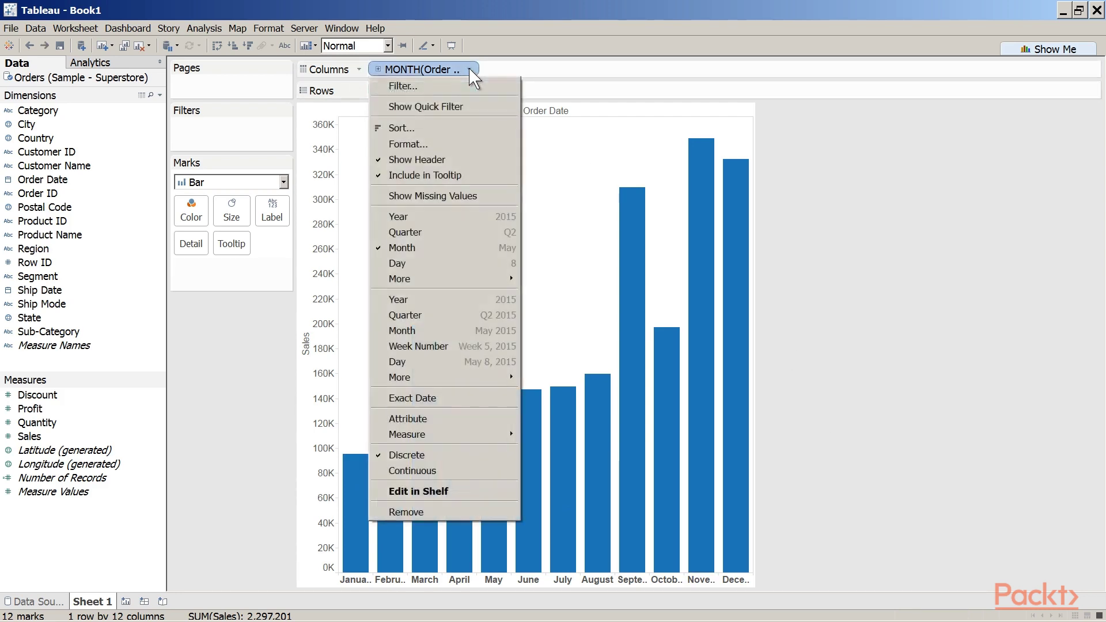
click(415, 300)
click(283, 182)
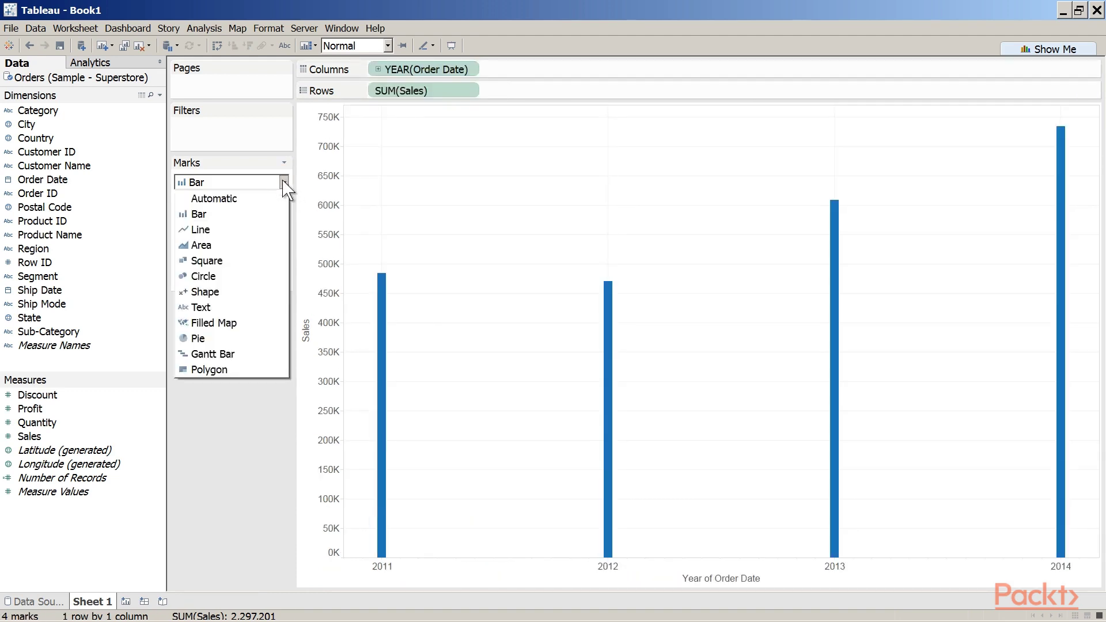
click(233, 231)
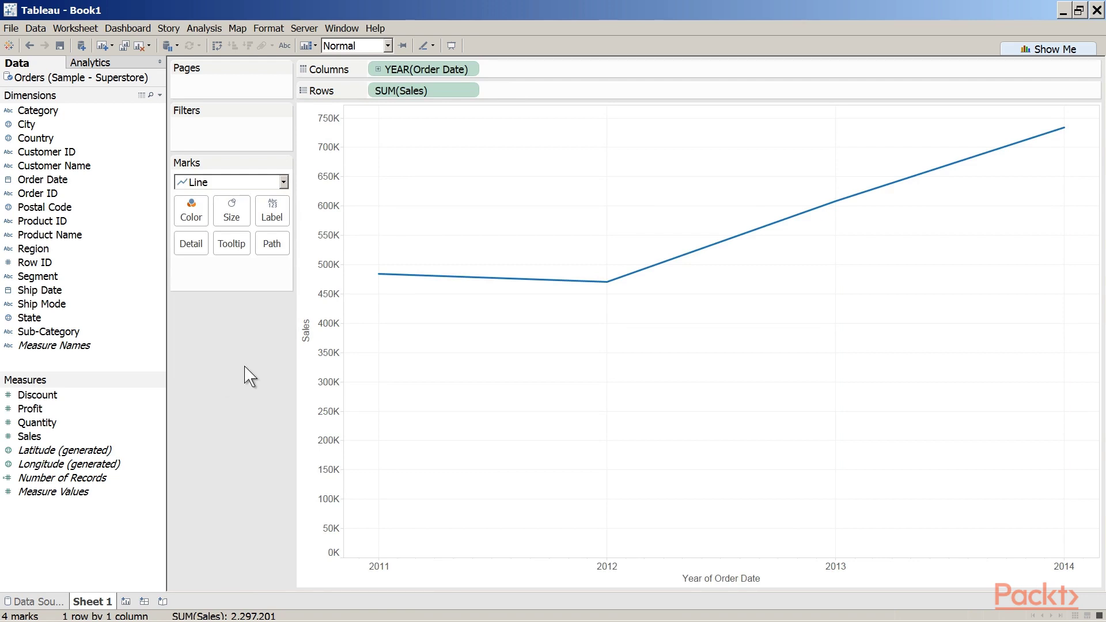
mouse_move(378, 283)
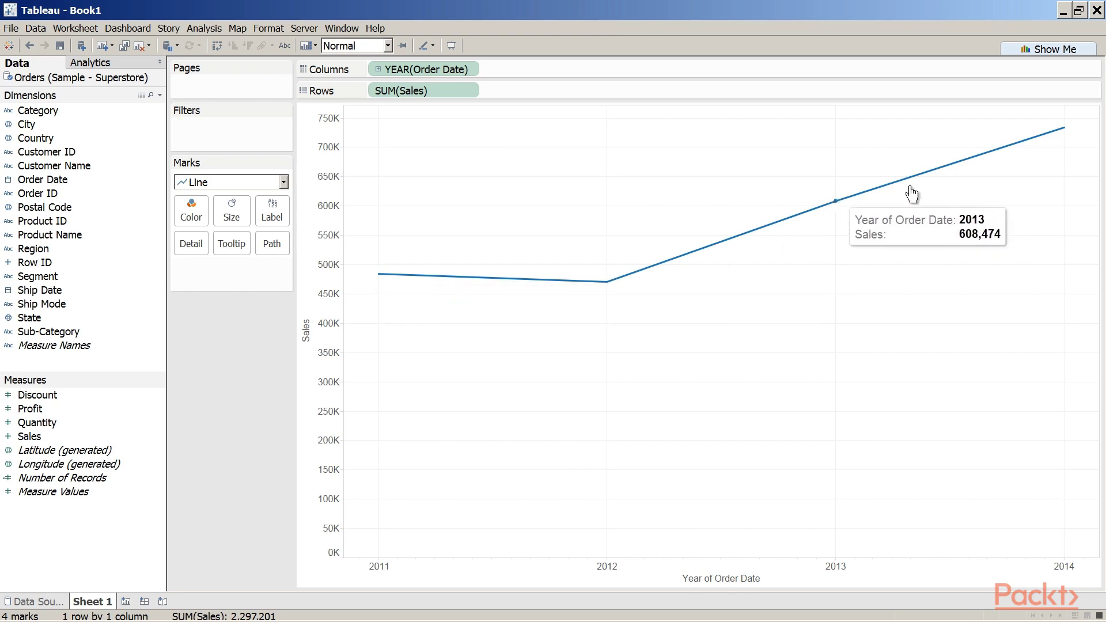
Step: Inspect the 2014 point at the end of the yearly Sales line
mouse_move(1064, 130)
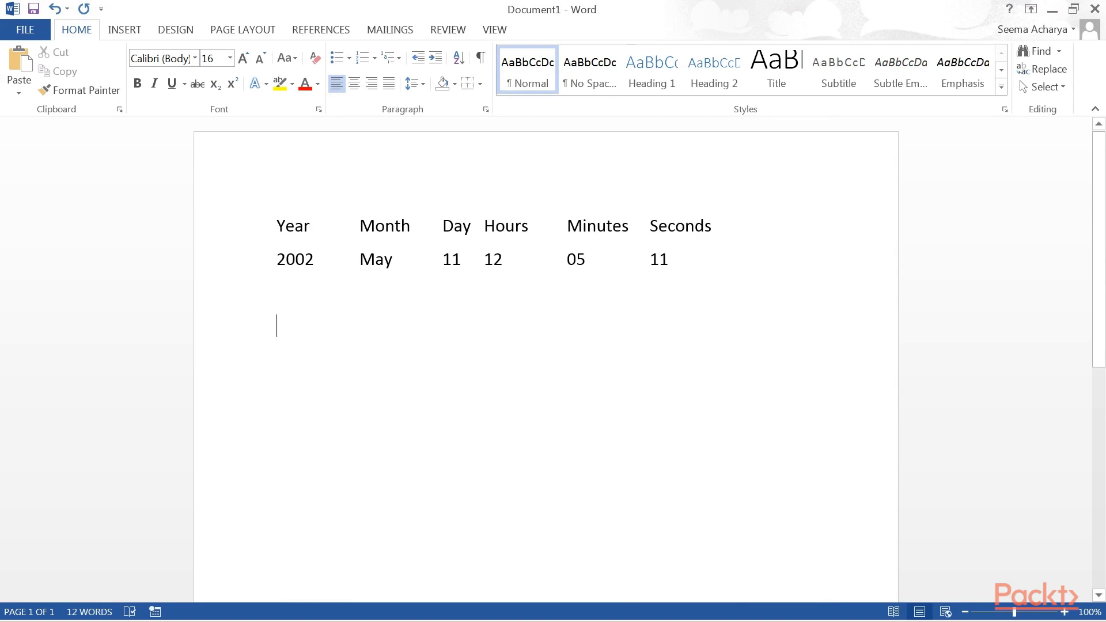
Step: In the Word document, add a "Year" heading below the sample date and paste a copy of the full date row under it
key(ctrl+z)
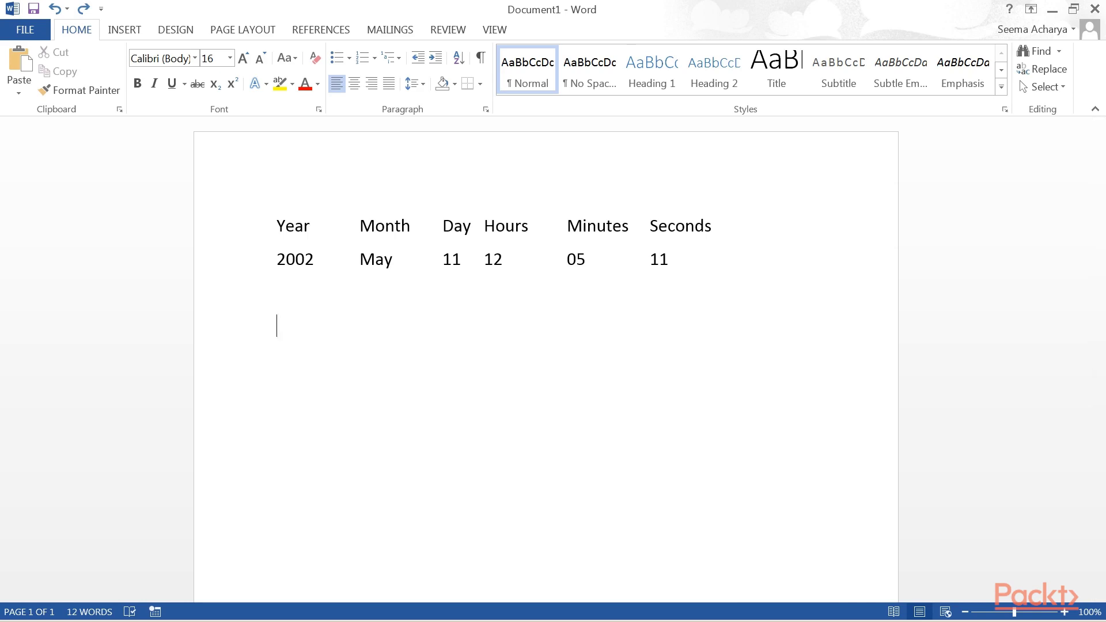
text(Year)
key(Return)
click(254, 261)
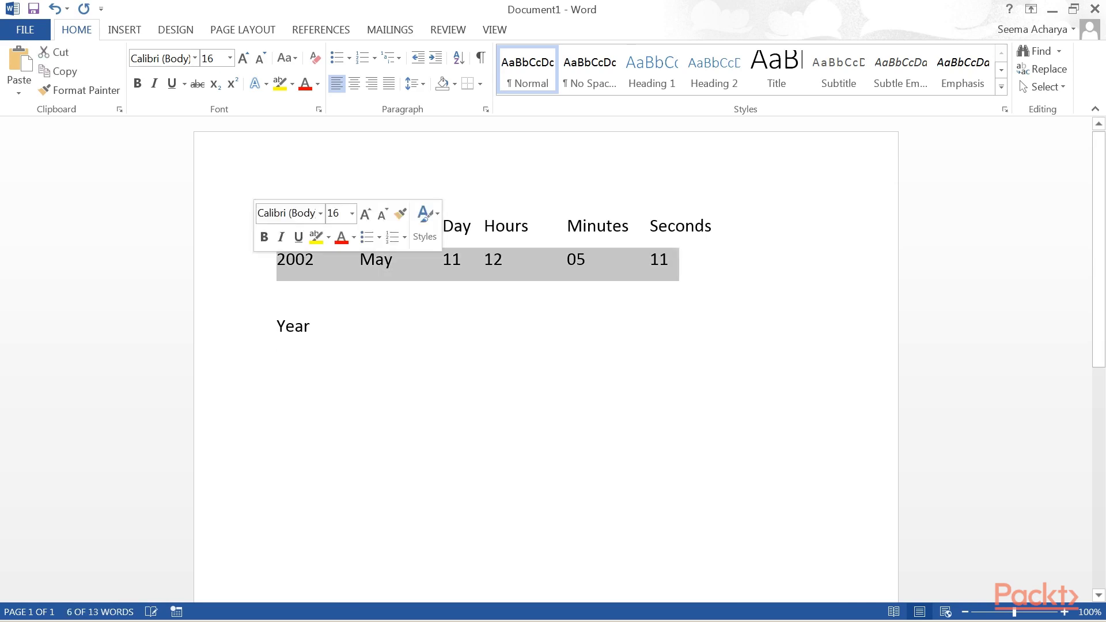
key(ctrl+c)
click(277, 360)
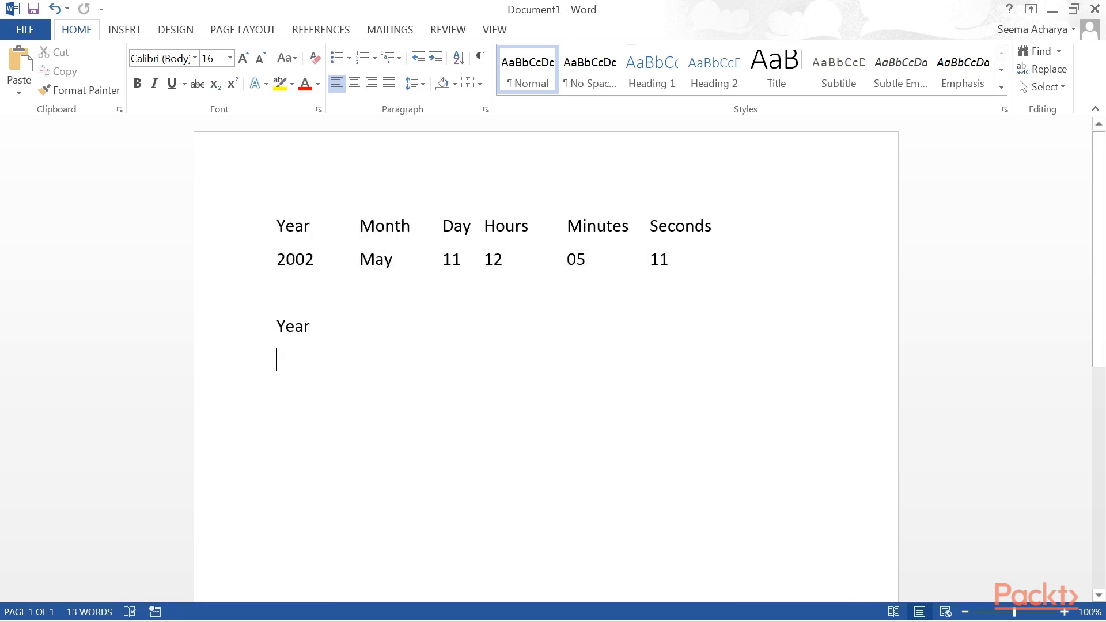
key(ctrl+v)
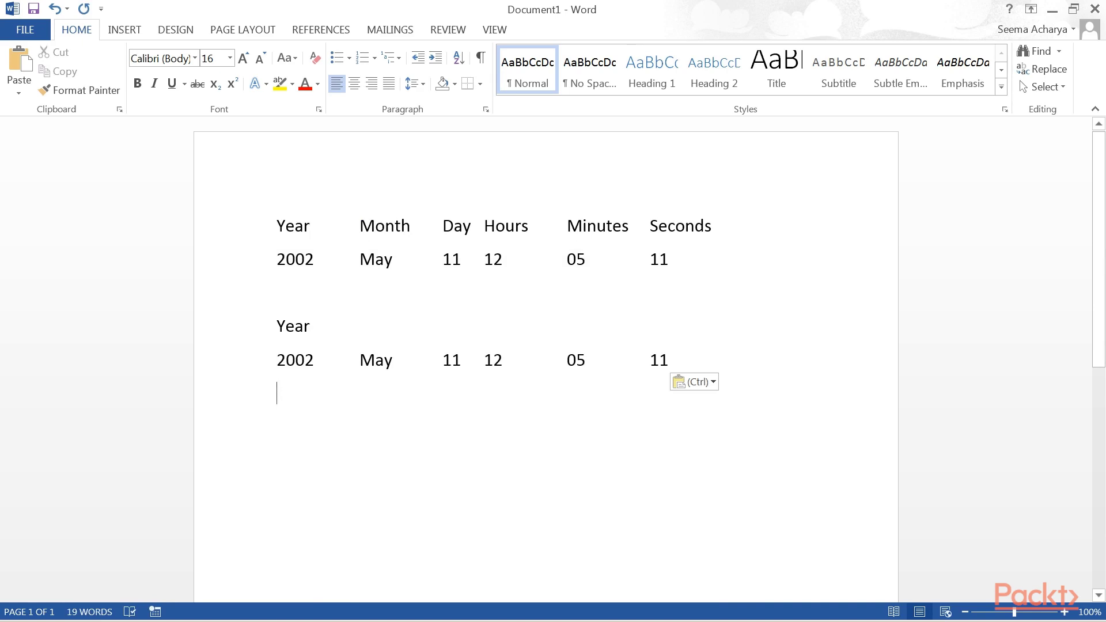
Step: Strike through May, 11, 12, 05 and 11 in the date row under "Year", leaving out 2002
drag(360, 360, 680, 360)
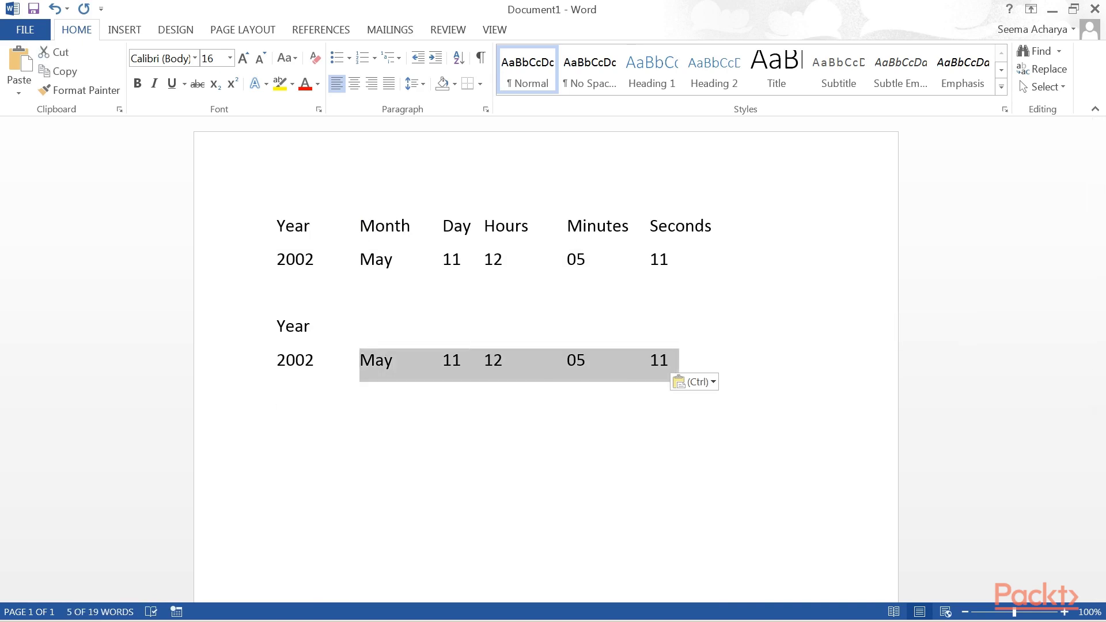
click(198, 83)
click(277, 393)
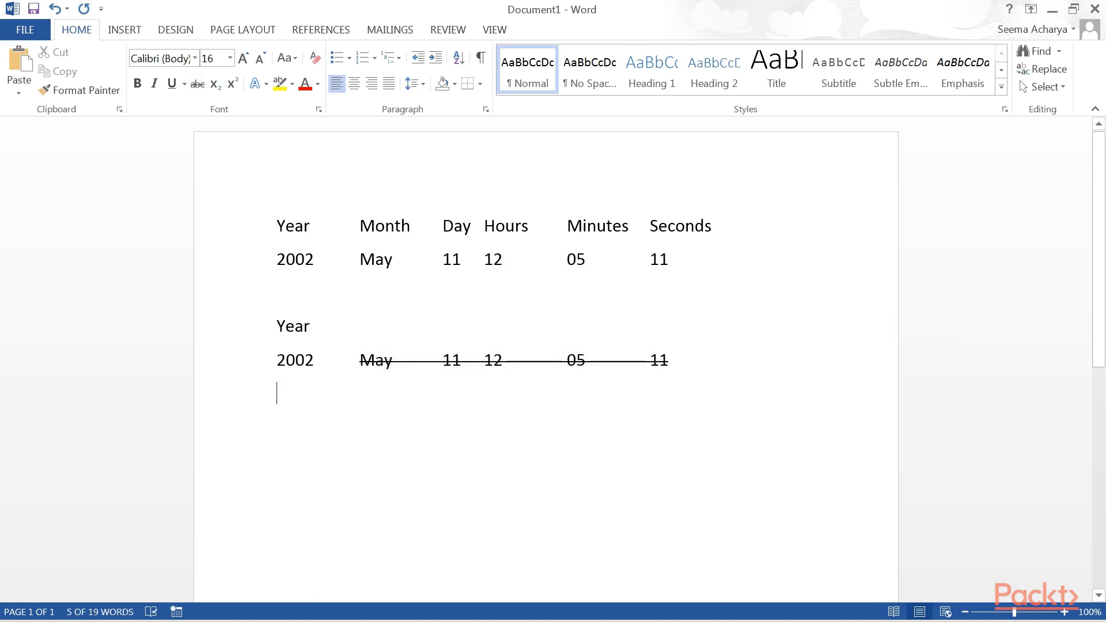
Step: Add a "Month" heading one blank line below and paste a copy of the original date row under it
key(Return)
text(Month)
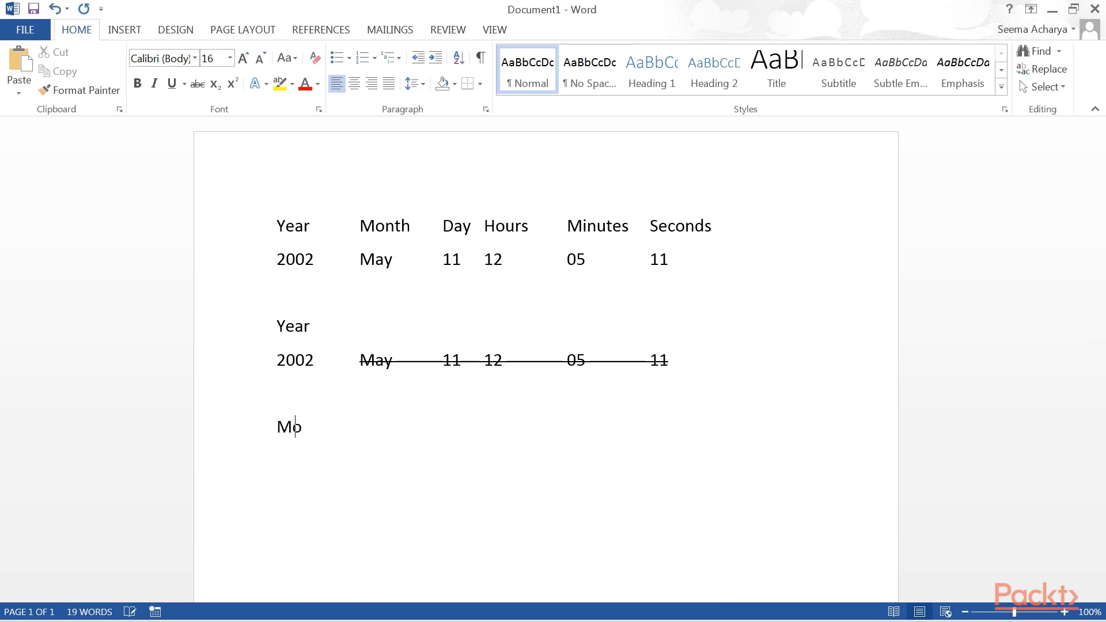
key(Return)
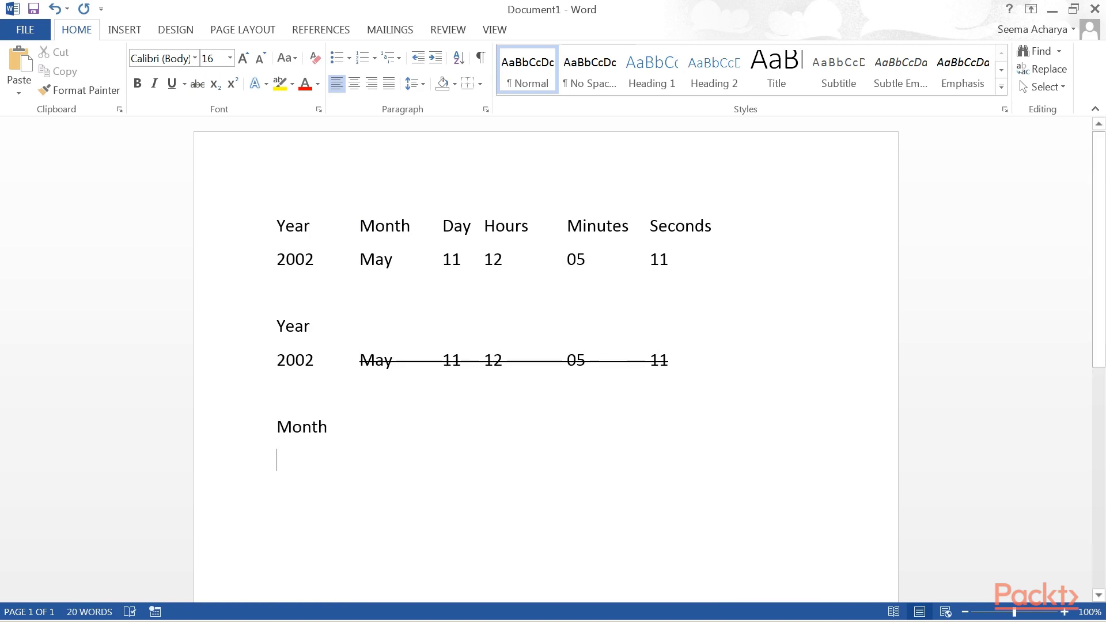
click(245, 262)
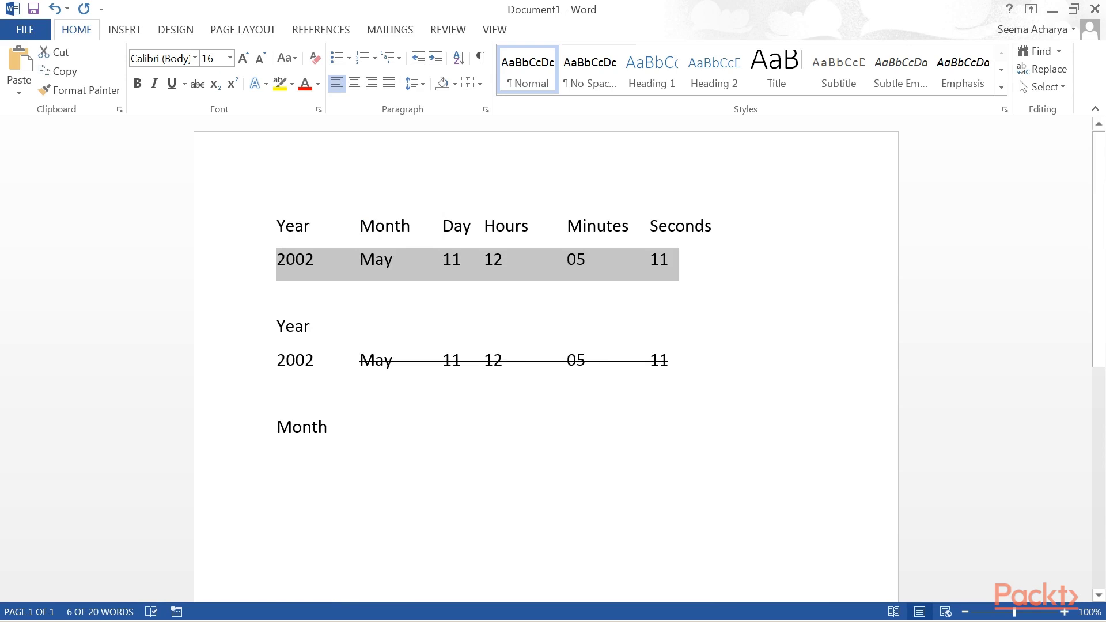
key(ctrl+c)
click(277, 459)
key(ctrl+v)
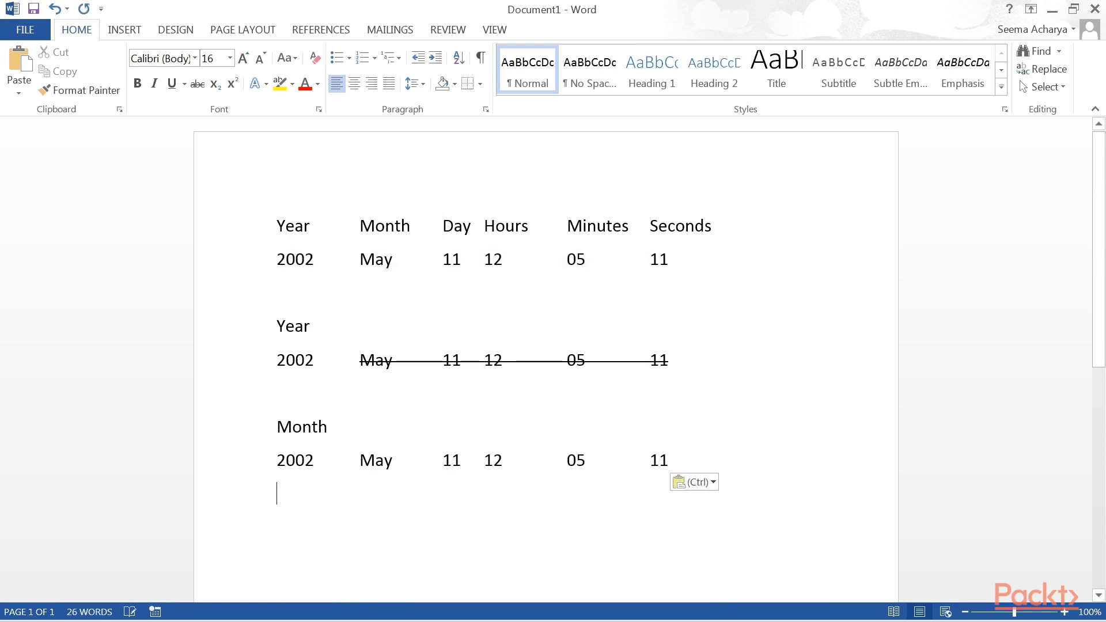
Step: Extend the "Month" heading to "Year Month" and strike through 11, 12, 05 and 11 in its date row
click(277, 427)
text(Year)
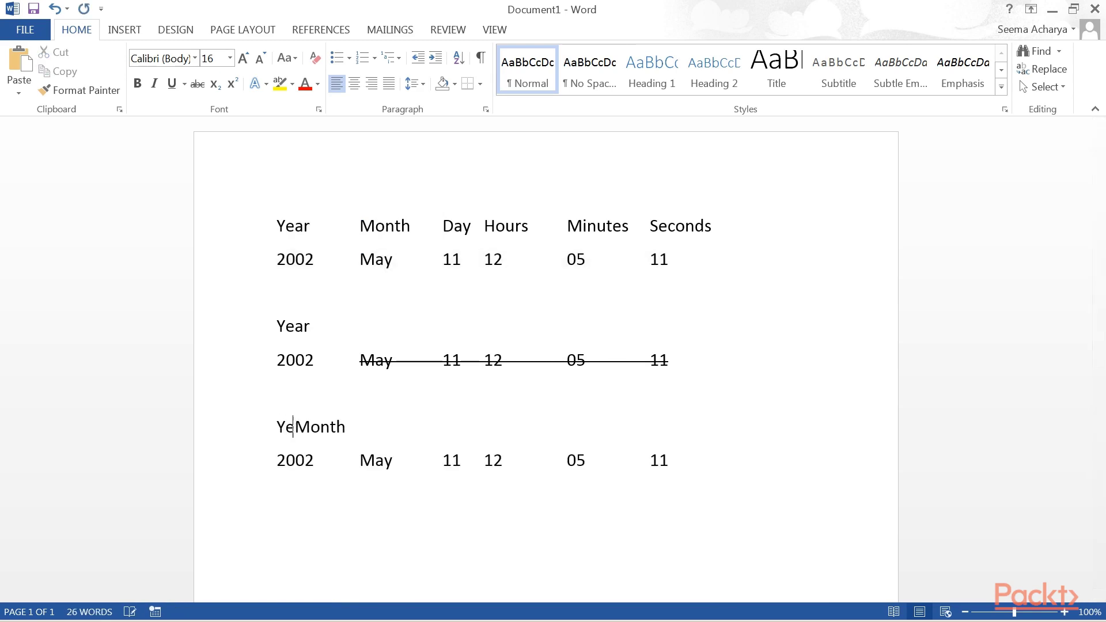
drag(442, 460, 668, 461)
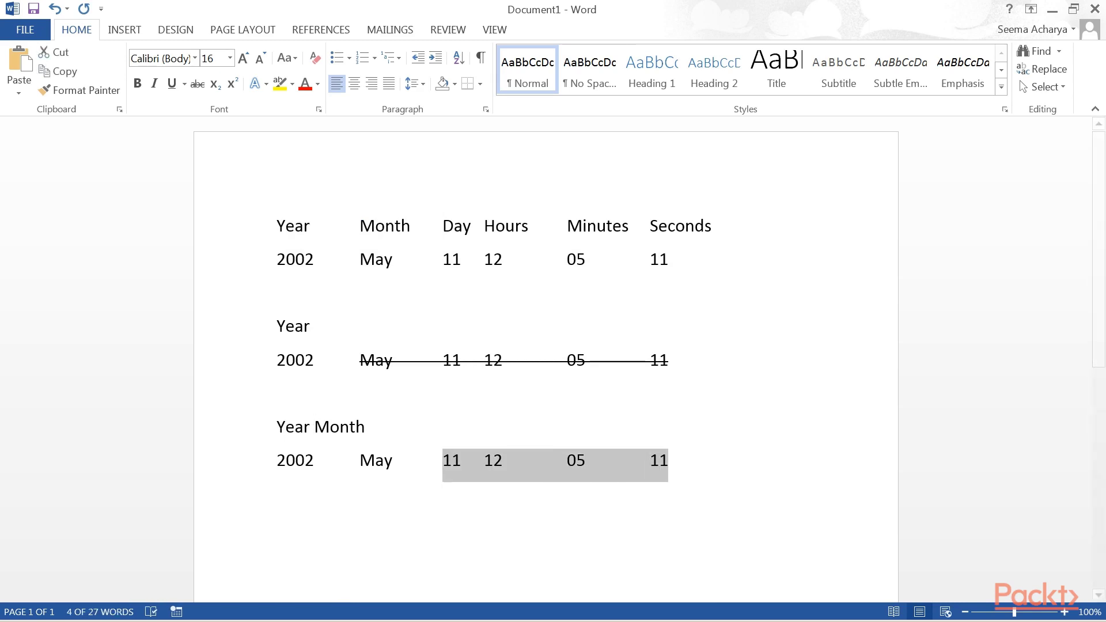
click(198, 84)
Step: Add a "Year Month Day" heading below the previous example and paste a copy of the original date row under it
click(277, 527)
text(Y)
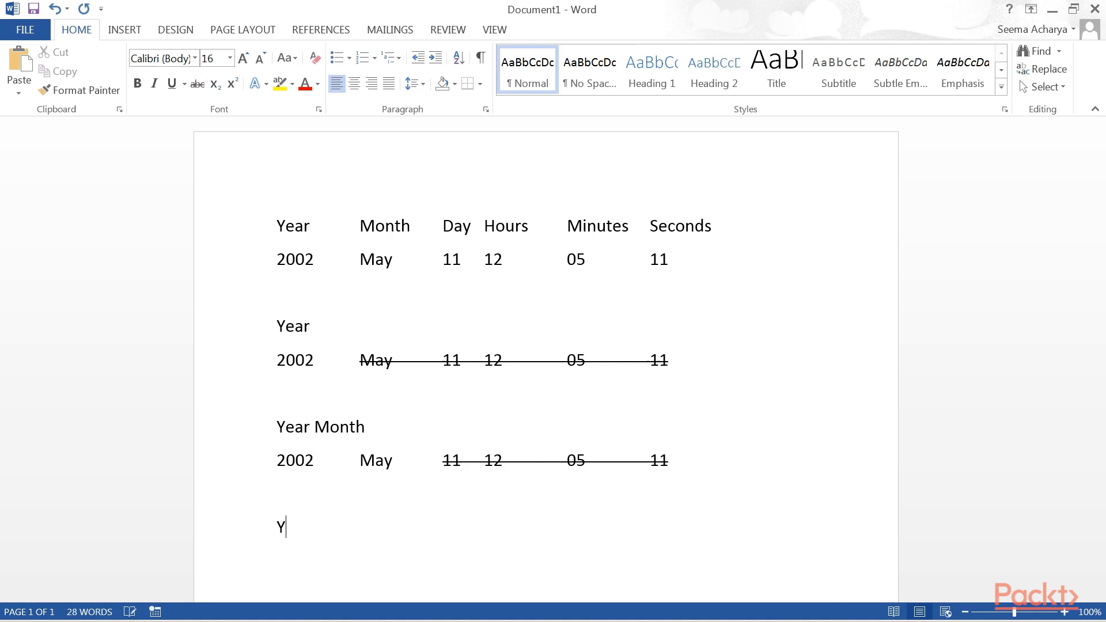
text(ear Month Day)
key(Return)
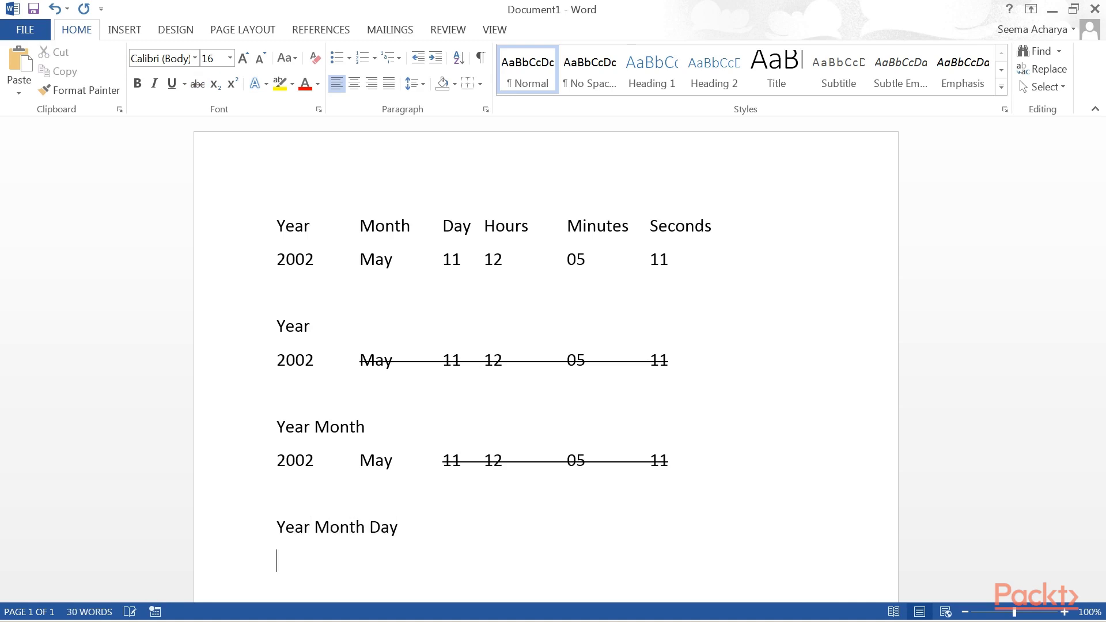
click(248, 260)
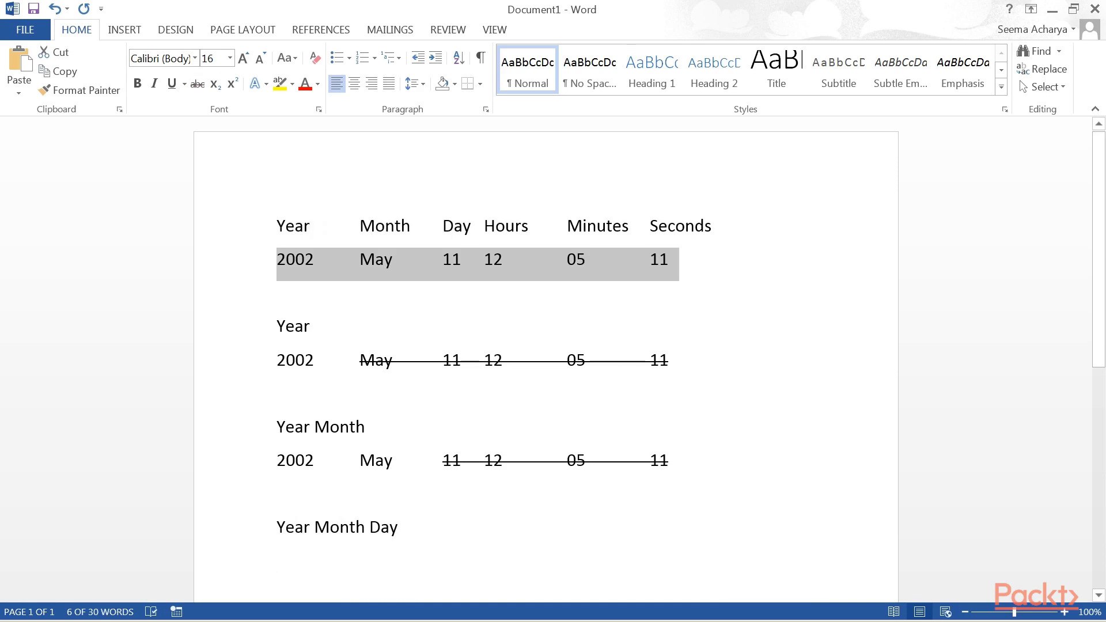
key(ctrl+c)
click(278, 558)
key(ctrl+v)
Step: Strike through the hours, minutes and seconds values 12, 05 and 11 in the row under "Year Month Day"
drag(484, 561, 679, 561)
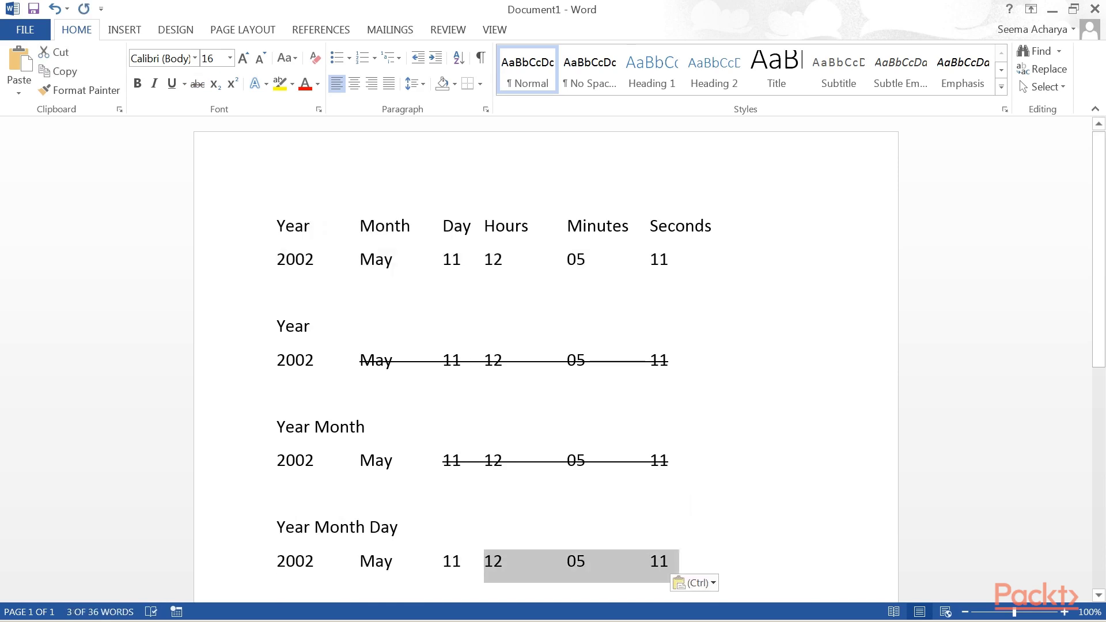
click(197, 83)
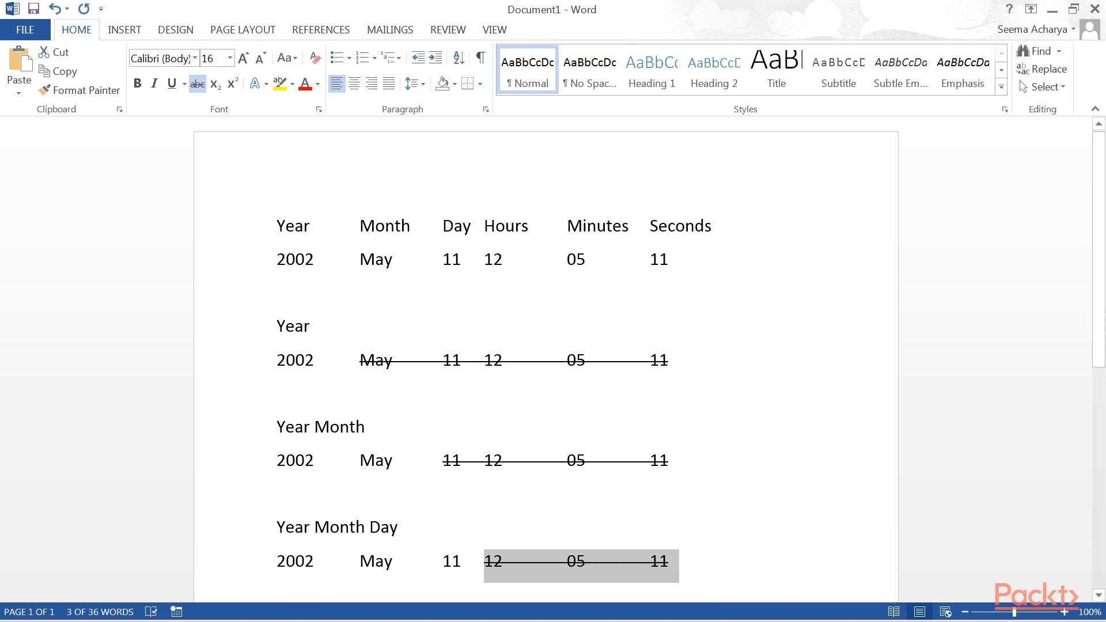
click(669, 562)
Step: Add a "Year Month Day Hours" heading after a blank line and paste a copy of the original date row under it
key(Return)
key(Return)
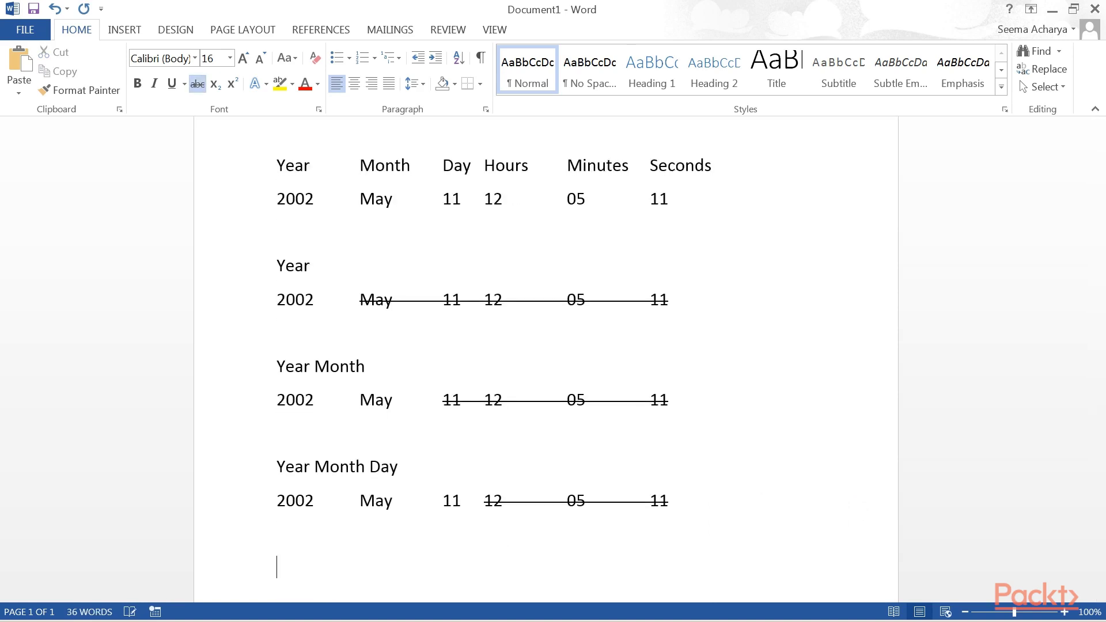
text(Year Month Day)
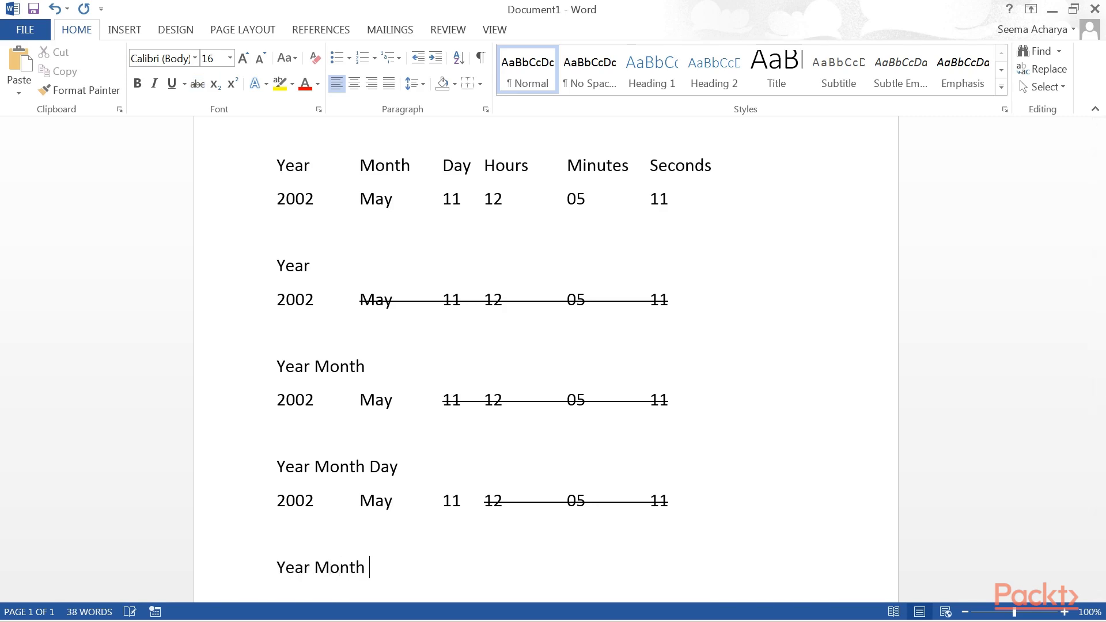
text( Hours)
key(Return)
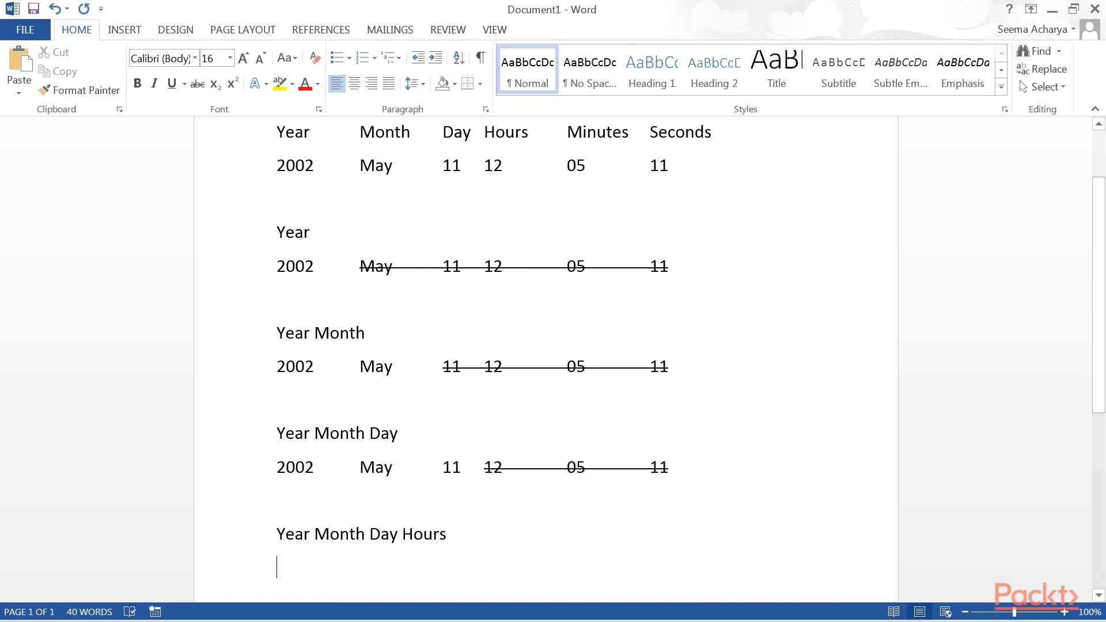
click(253, 165)
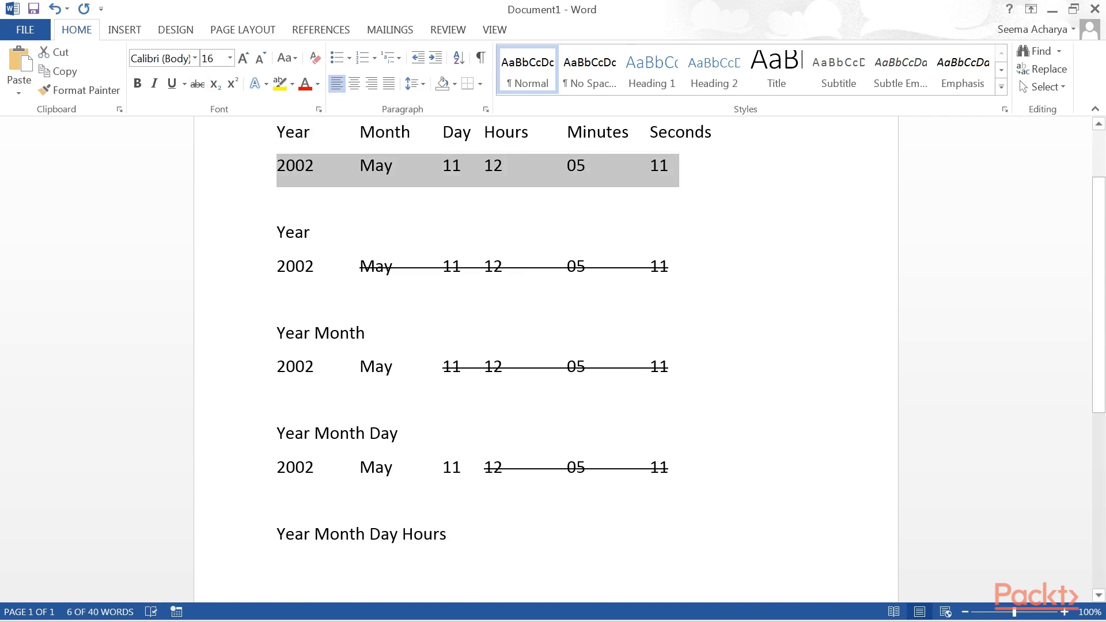
key(ctrl+c)
key(ctrl+End)
key(ctrl+v)
Step: Strike through the minutes and seconds values 05 and 11 in the row under "Year Month Day Hours"
drag(568, 534, 680, 534)
click(198, 83)
click(277, 467)
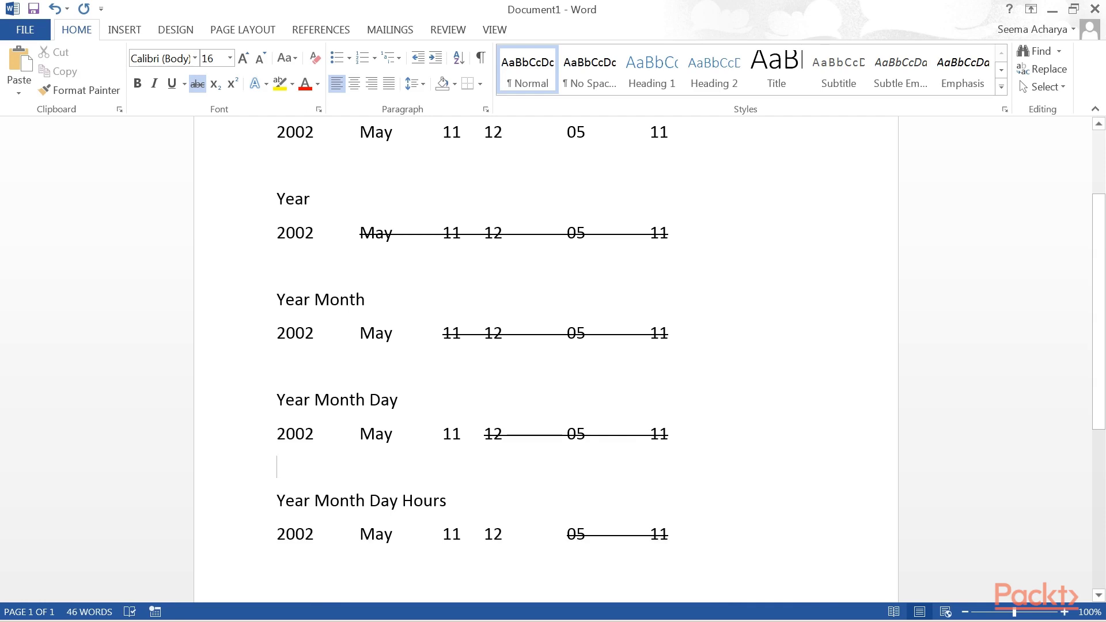
click(816, 500)
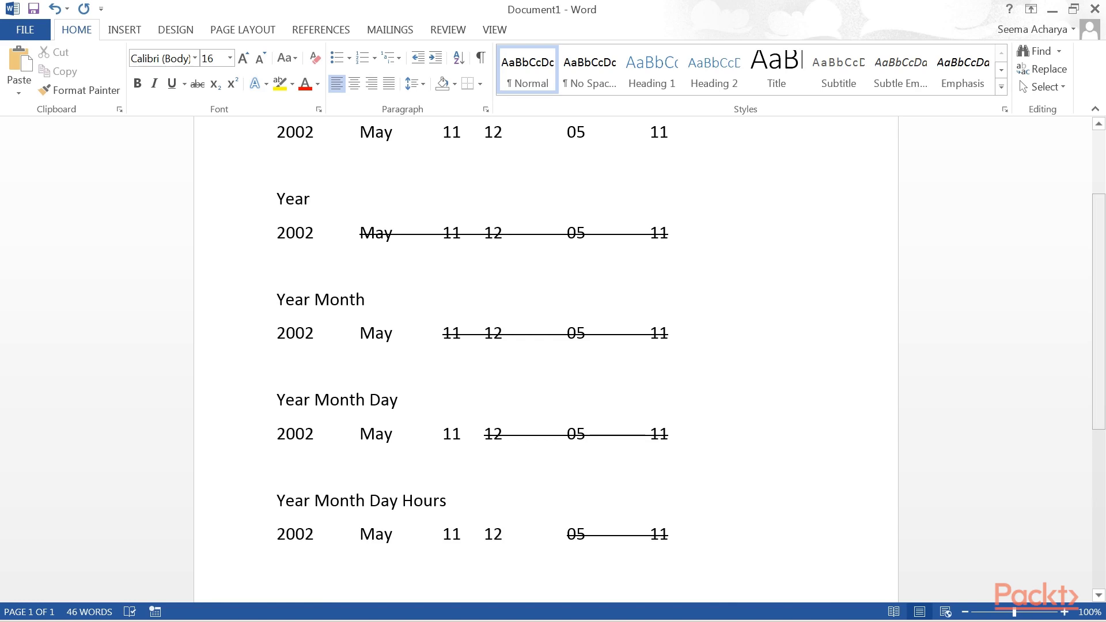
scroll(817, 500, down, 1)
scroll(817, 500, up, 2)
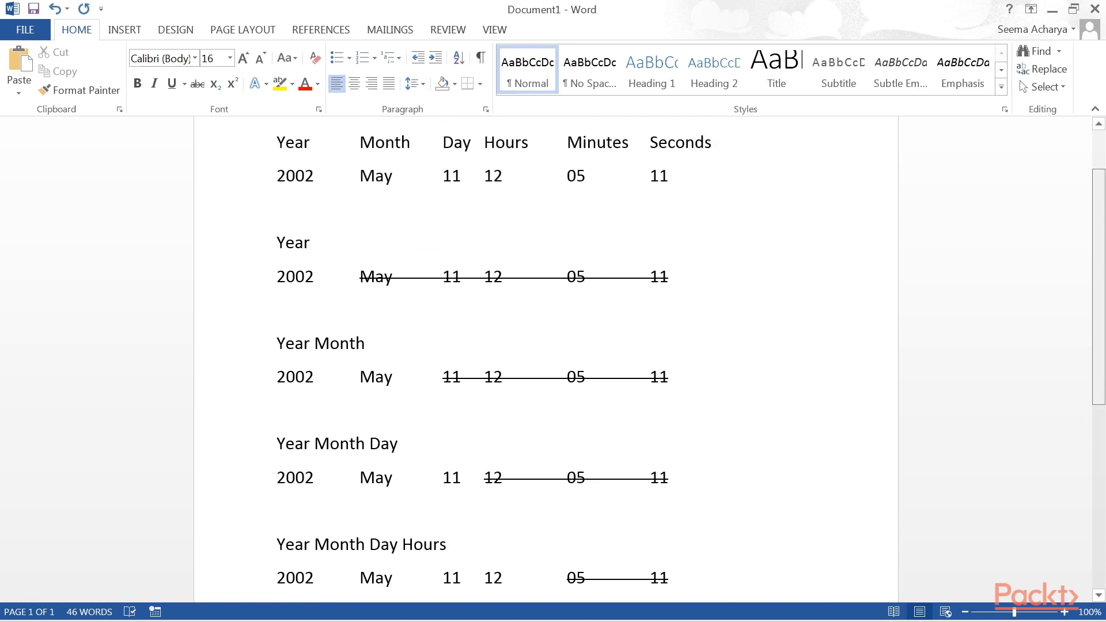
scroll(816, 564, up, 1)
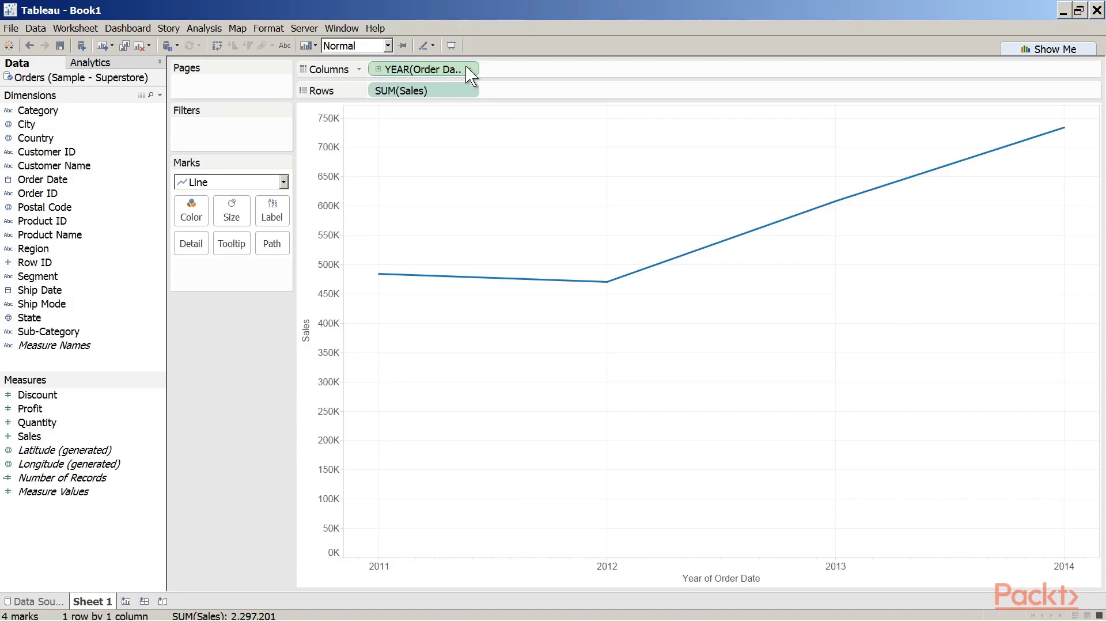
Step: Back in Tableau, change Order Date on Columns to the continuous Quarter level and inspect the quarterly sales points from 2011 through 2013
click(468, 70)
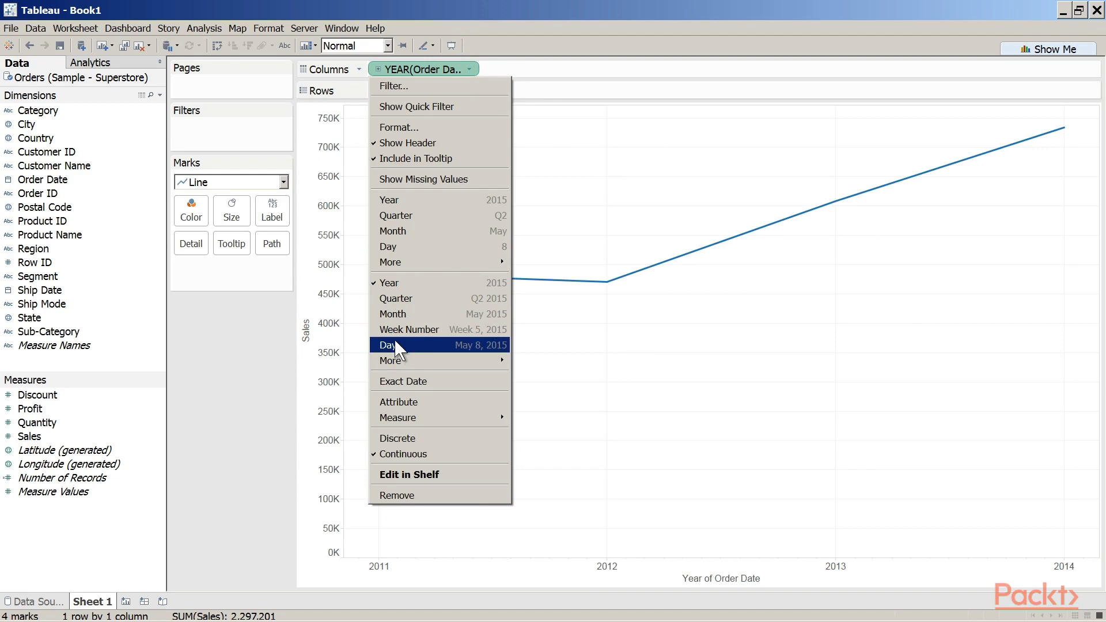
click(397, 299)
mouse_move(374, 450)
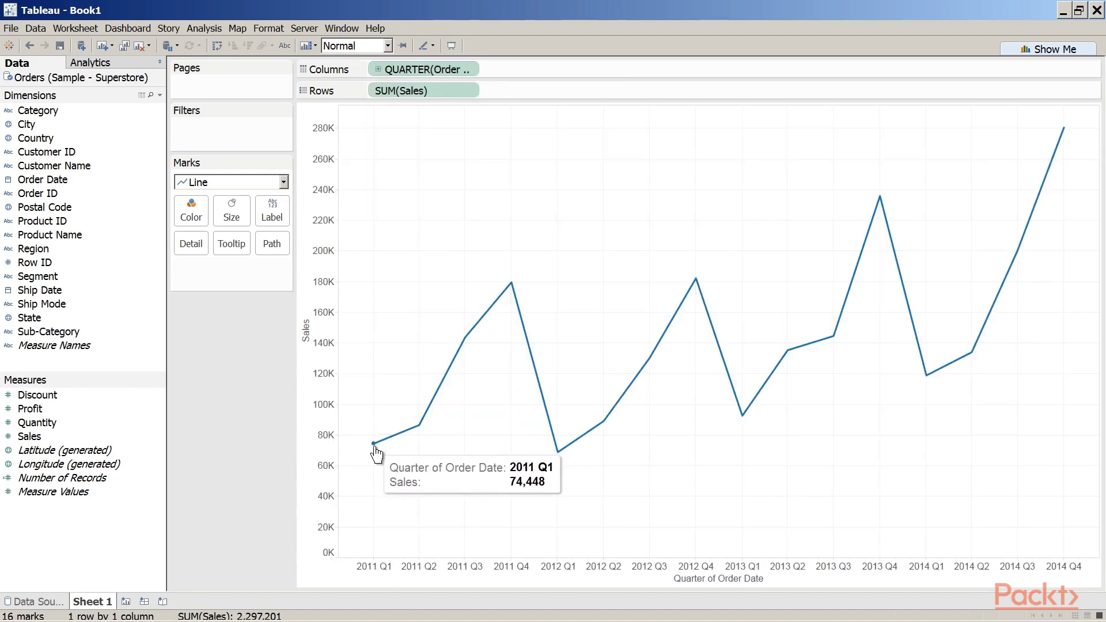
mouse_move(419, 427)
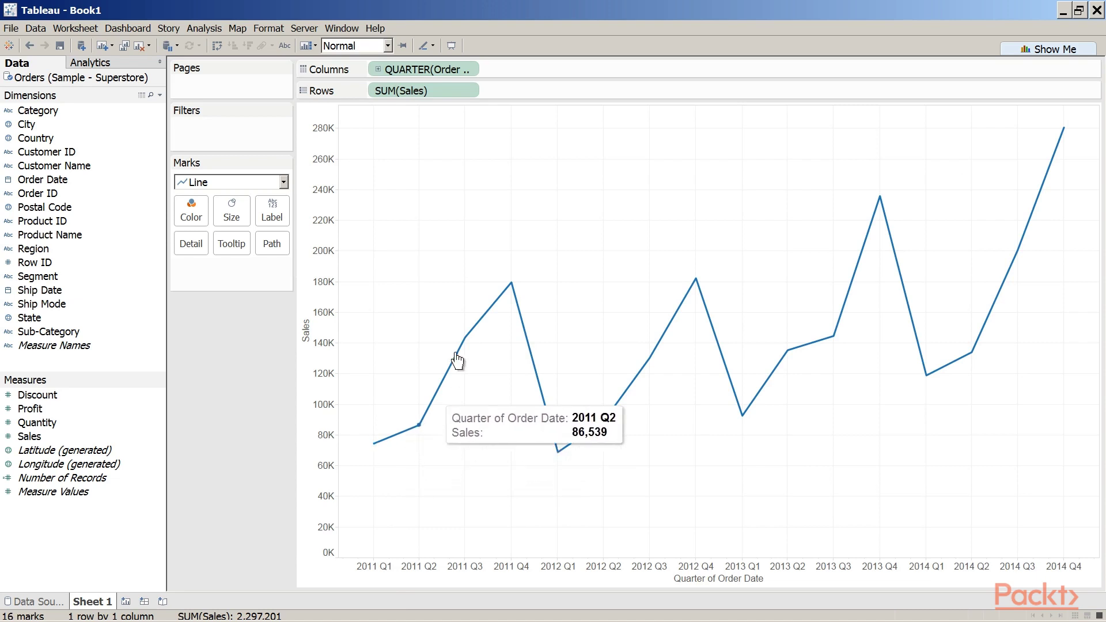
mouse_move(504, 304)
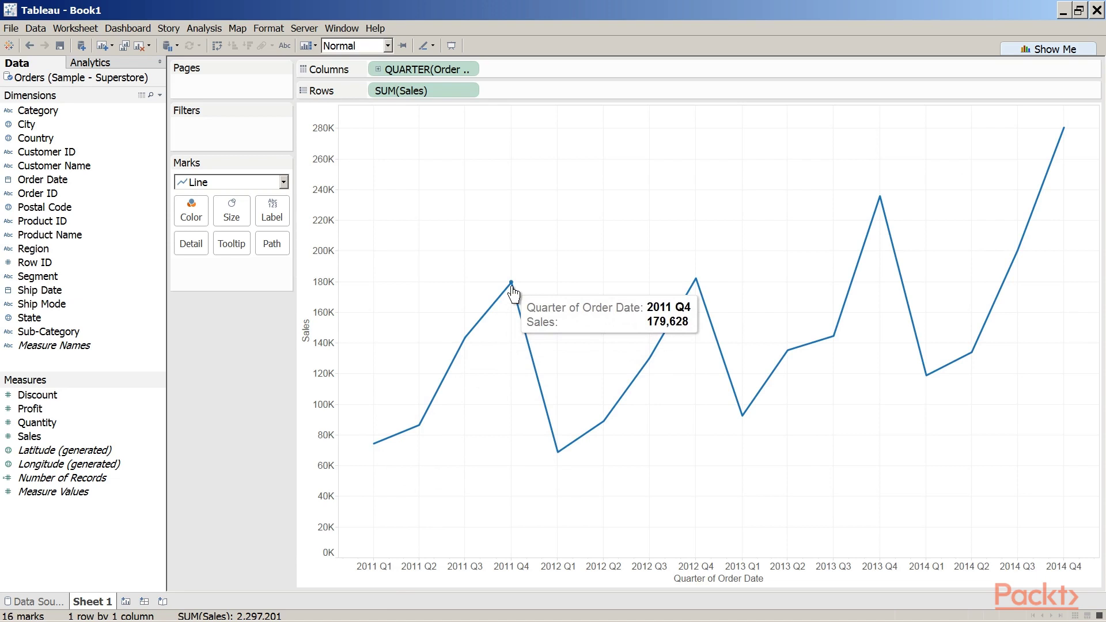
mouse_move(558, 455)
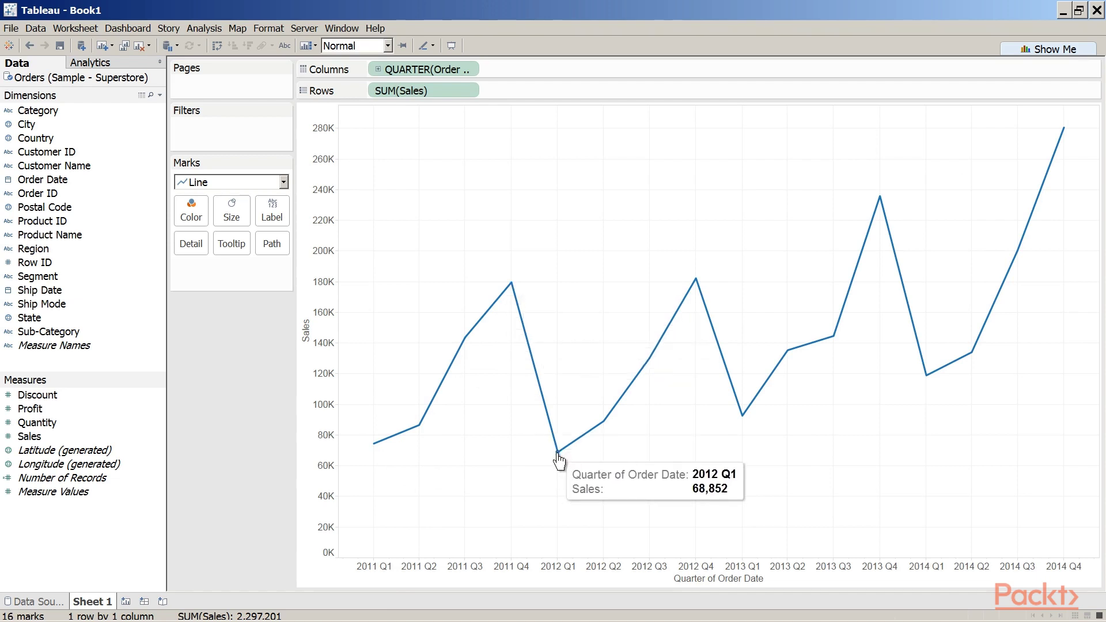
mouse_move(650, 363)
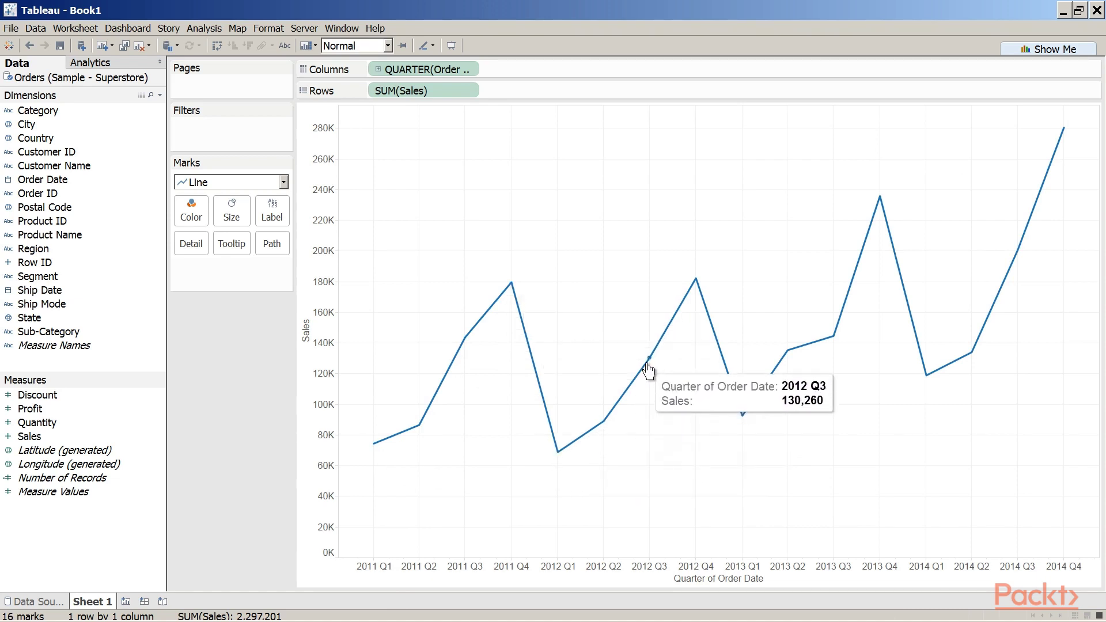
mouse_move(743, 420)
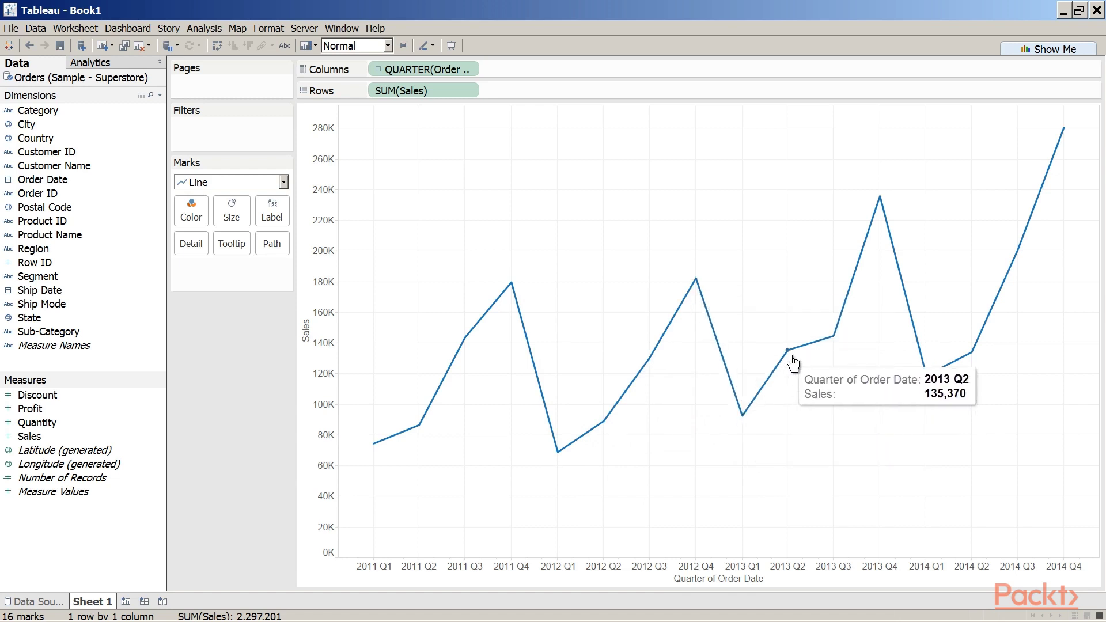
mouse_move(832, 345)
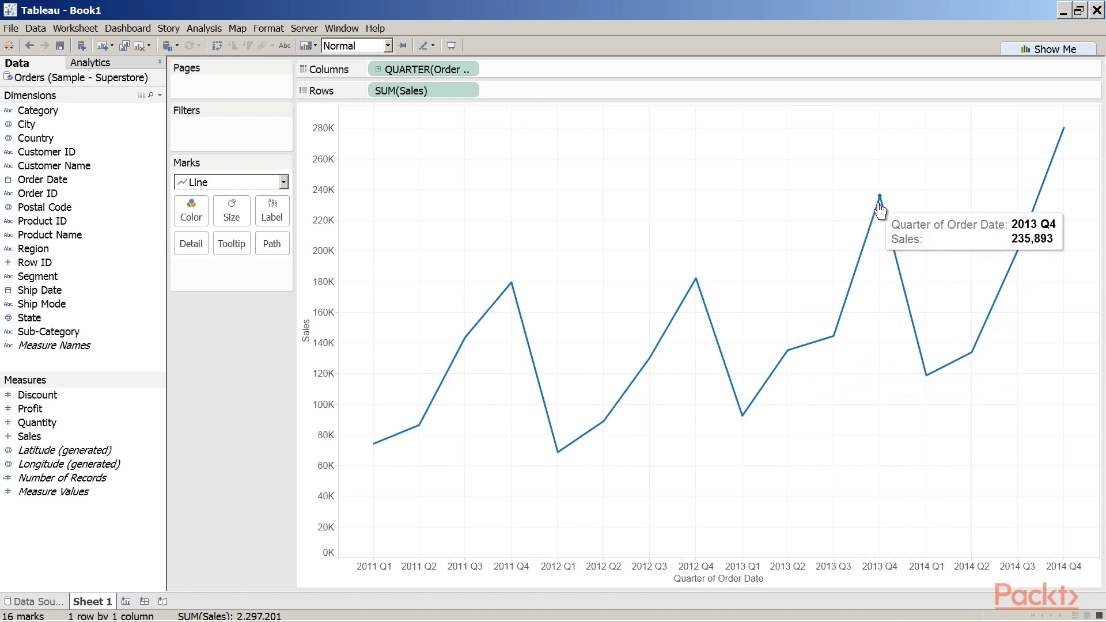
Step: Change Order Date on Columns to the continuous Month level and inspect the monthly sales points from January 2011 through 2012
click(468, 69)
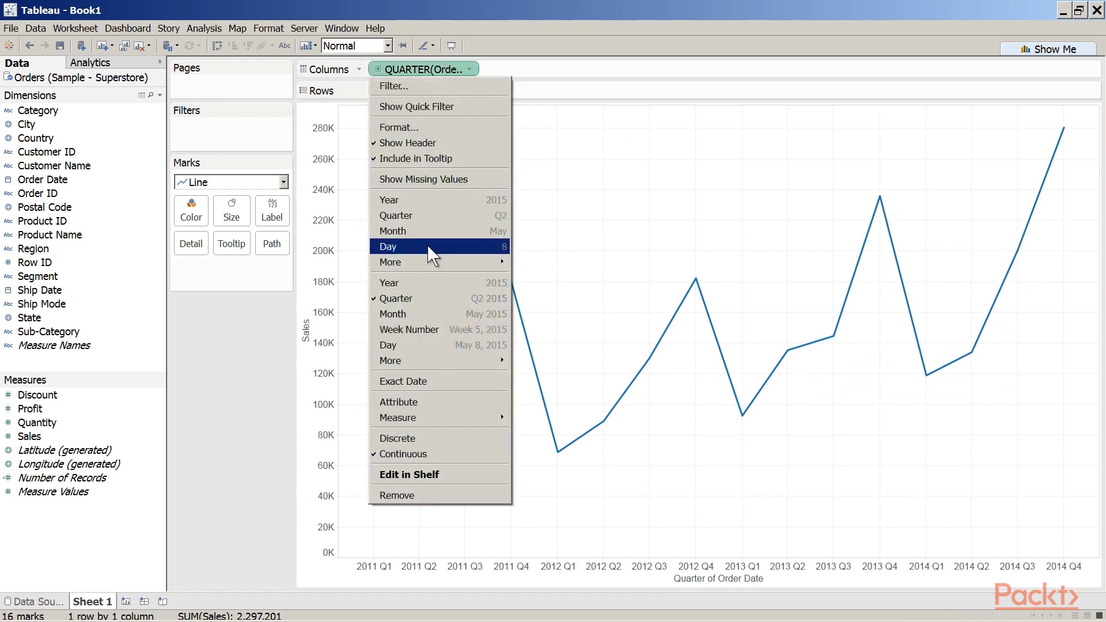
click(423, 324)
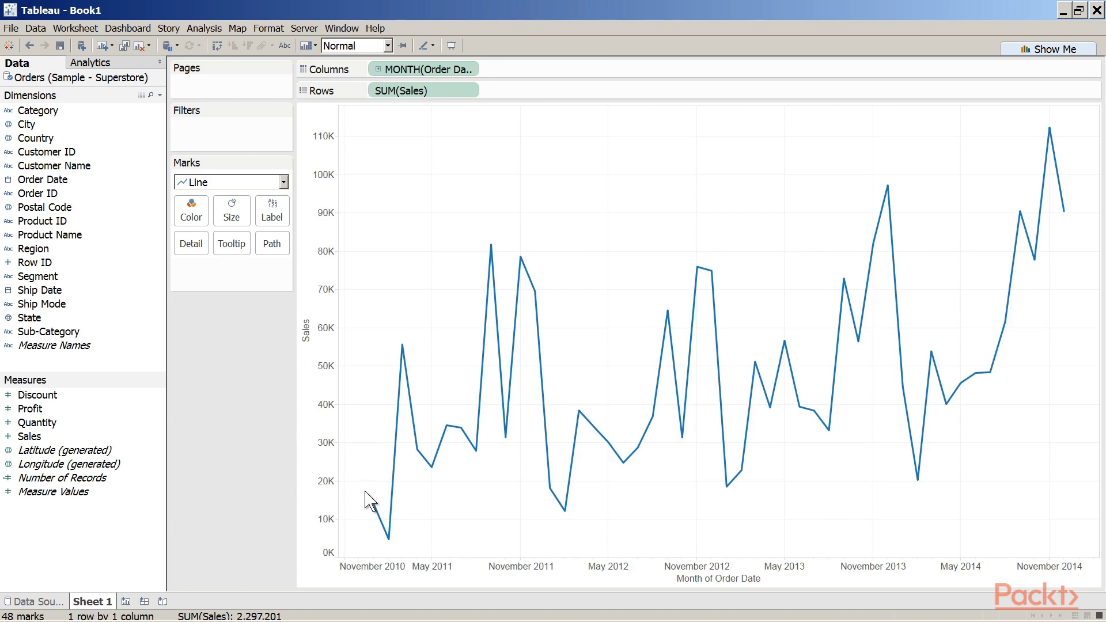
mouse_move(374, 510)
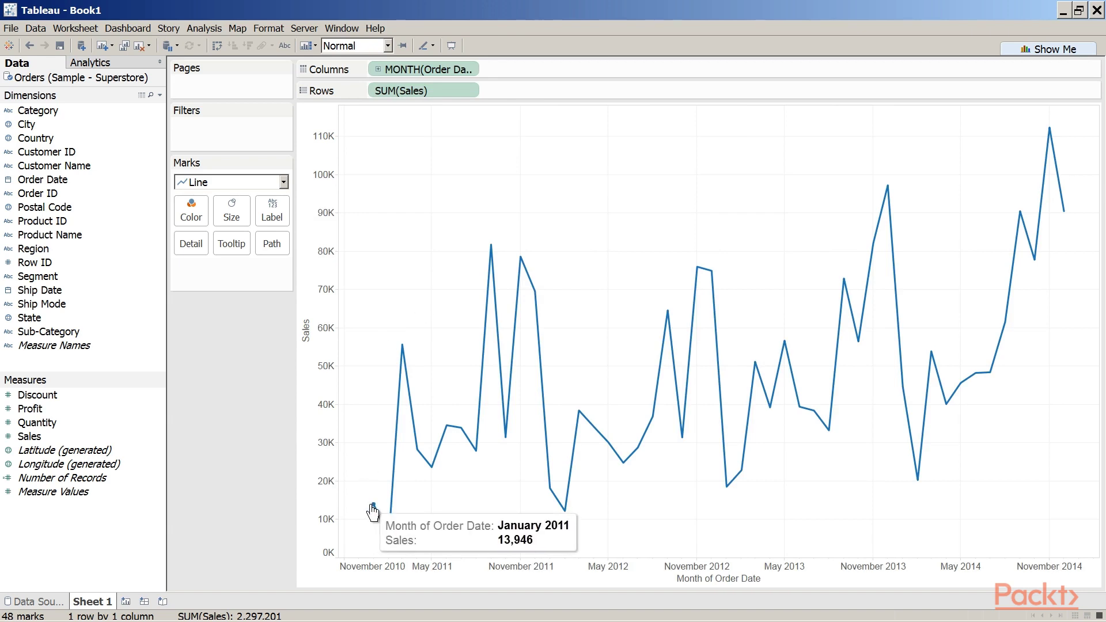
mouse_move(389, 542)
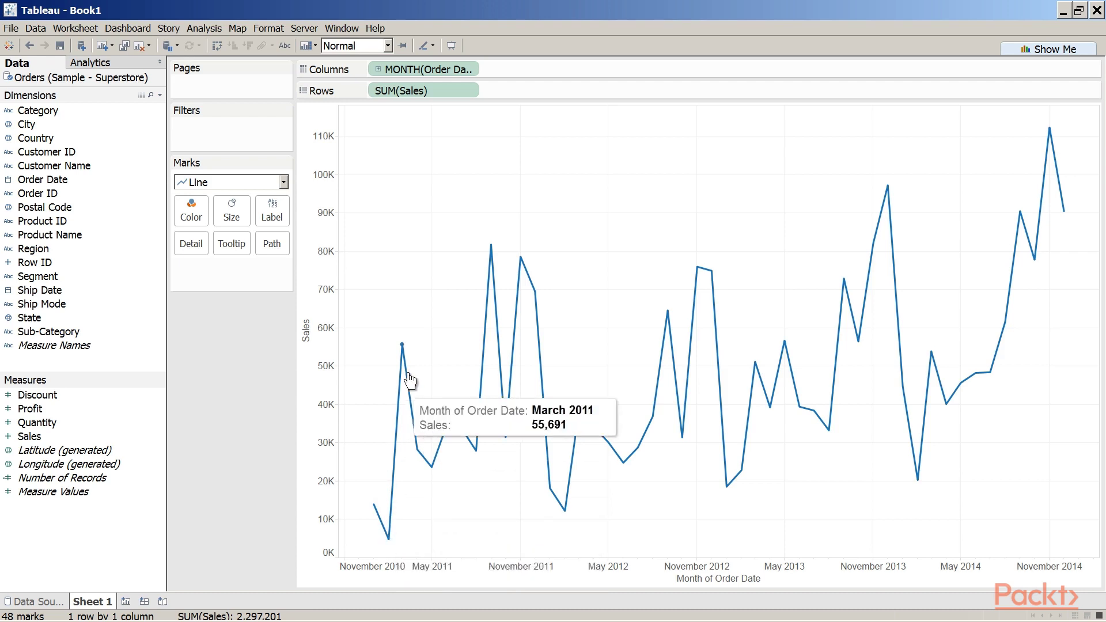
mouse_move(414, 447)
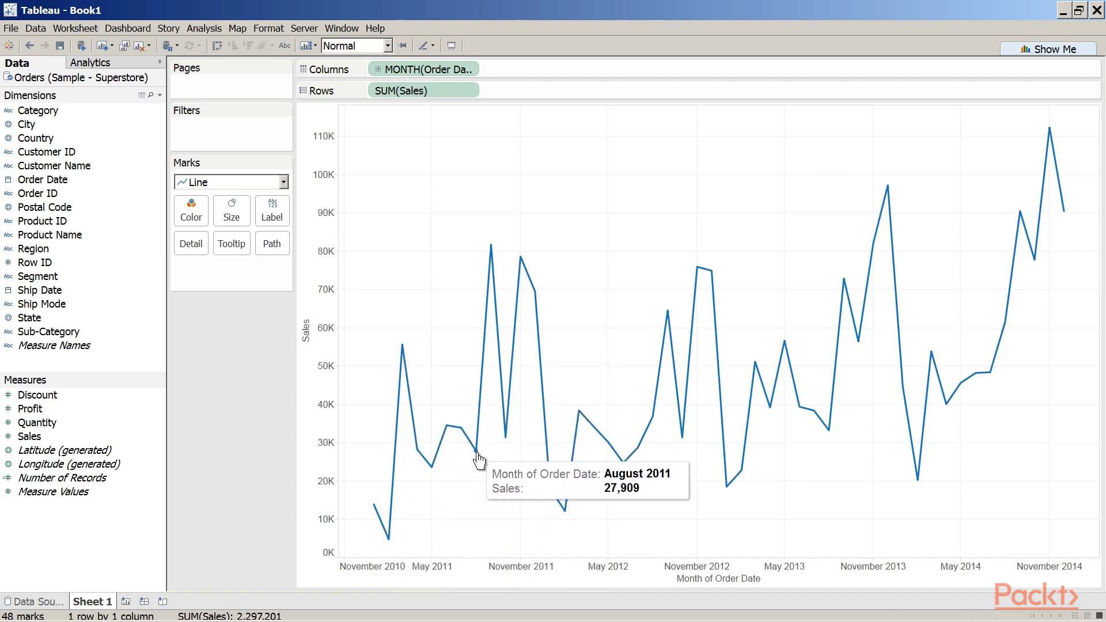
mouse_move(493, 259)
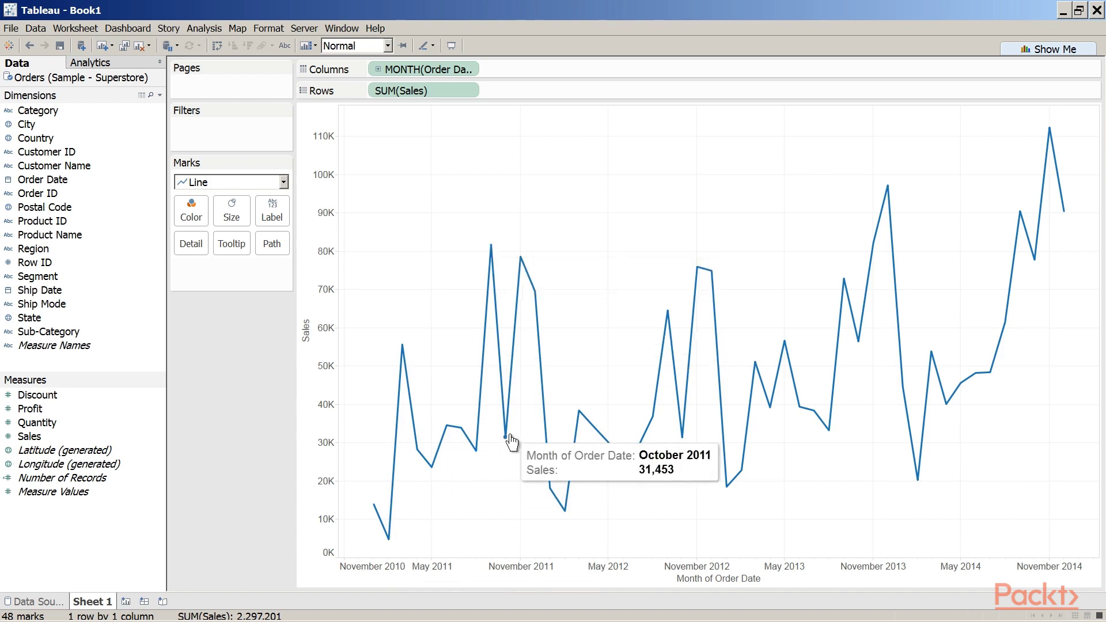
mouse_move(526, 274)
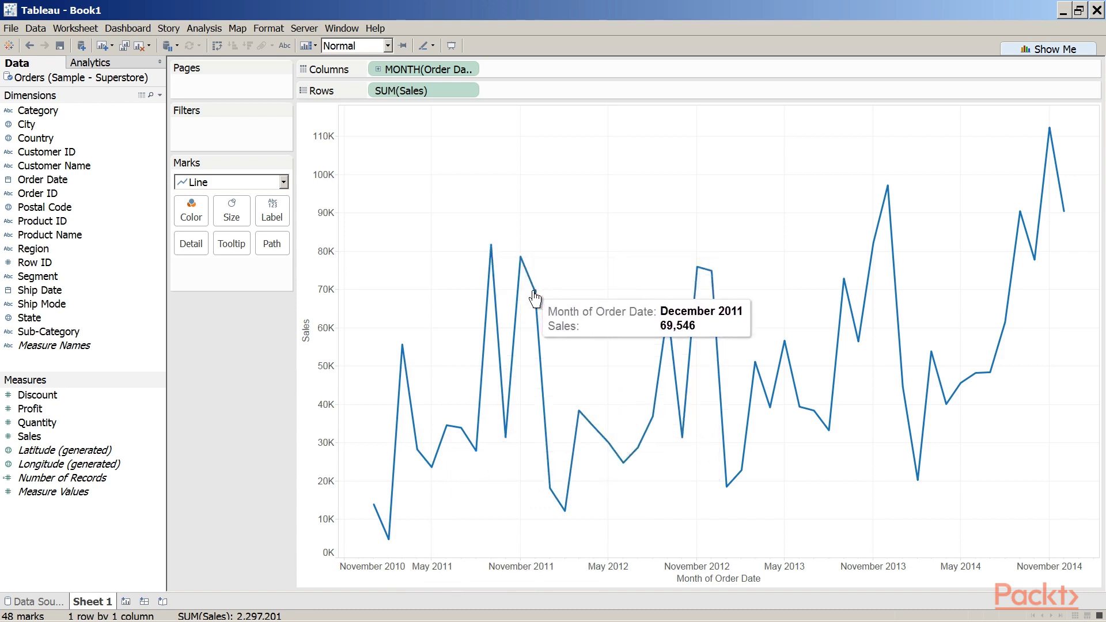
mouse_move(567, 489)
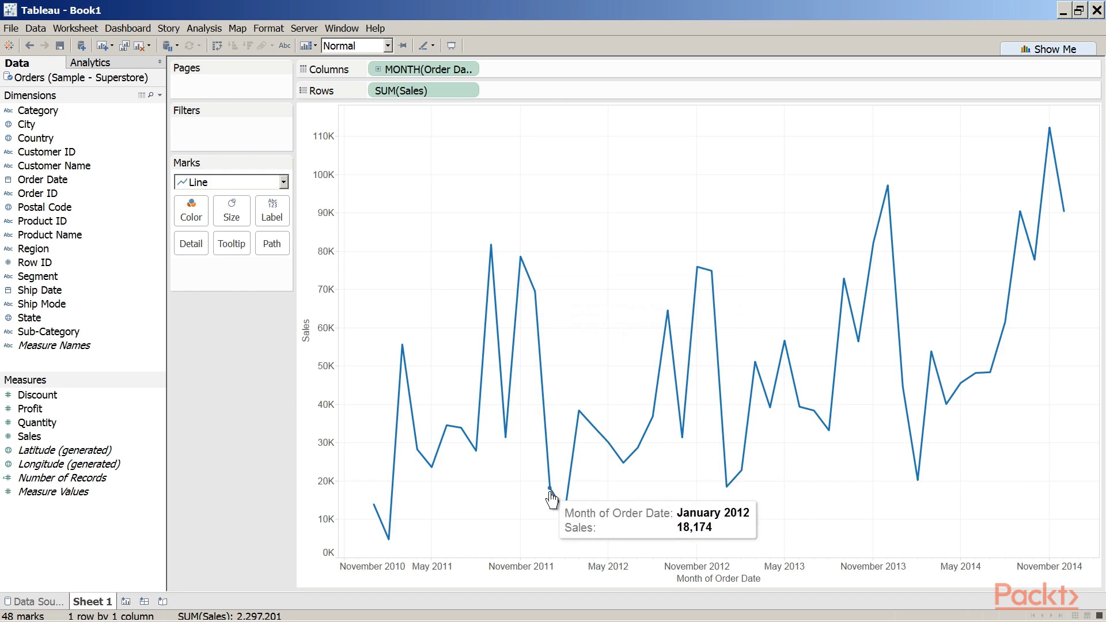
mouse_move(712, 282)
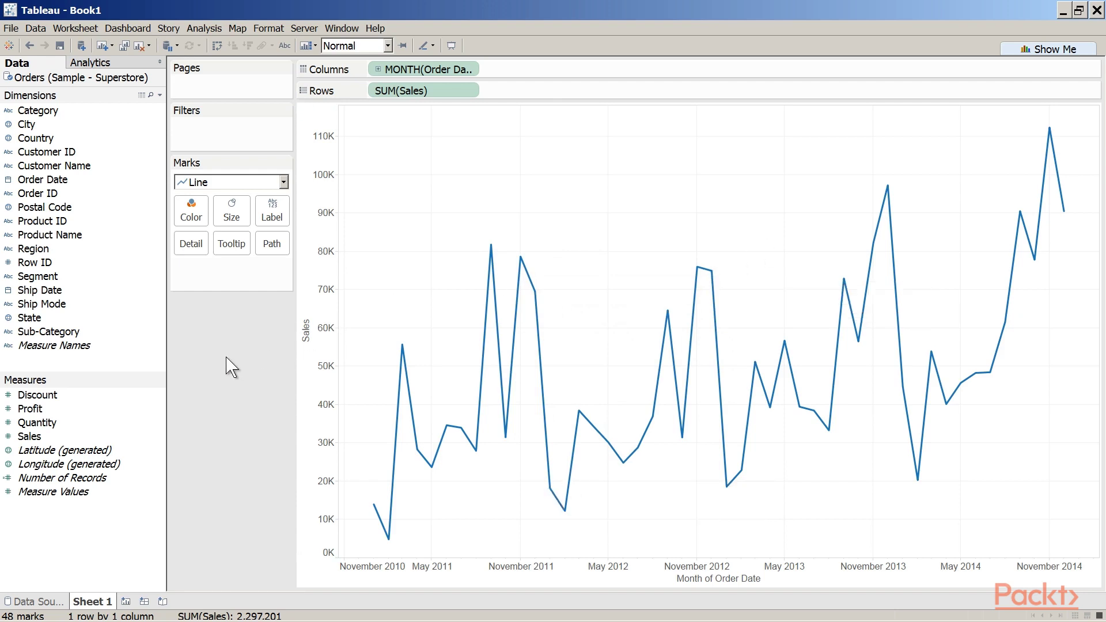
Step: Open the date level options for the monthly Order Date field on Columns
click(469, 69)
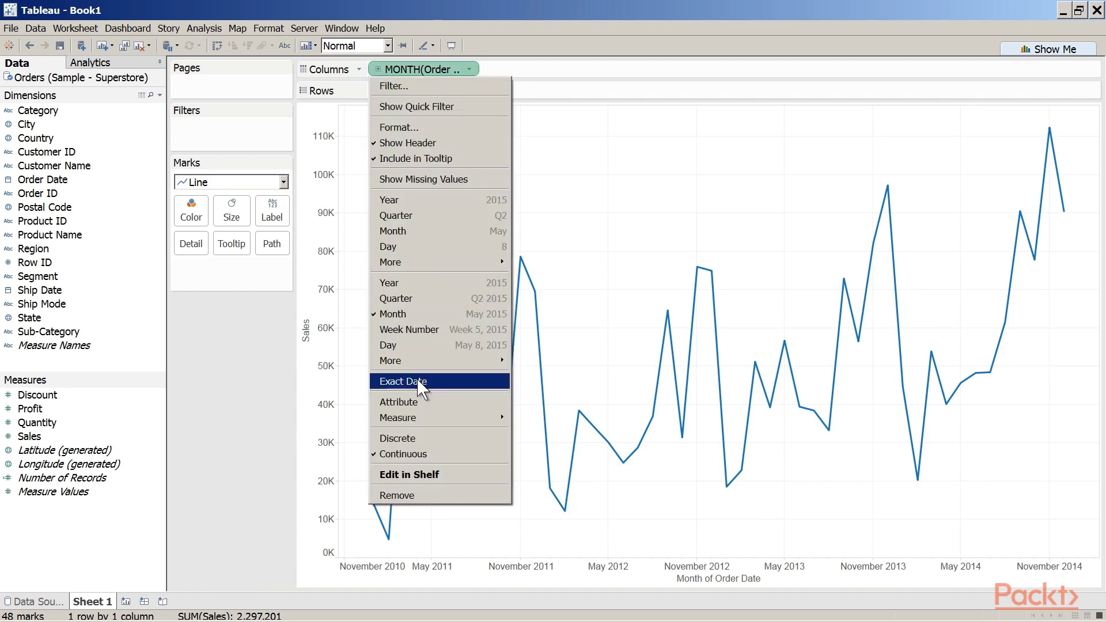